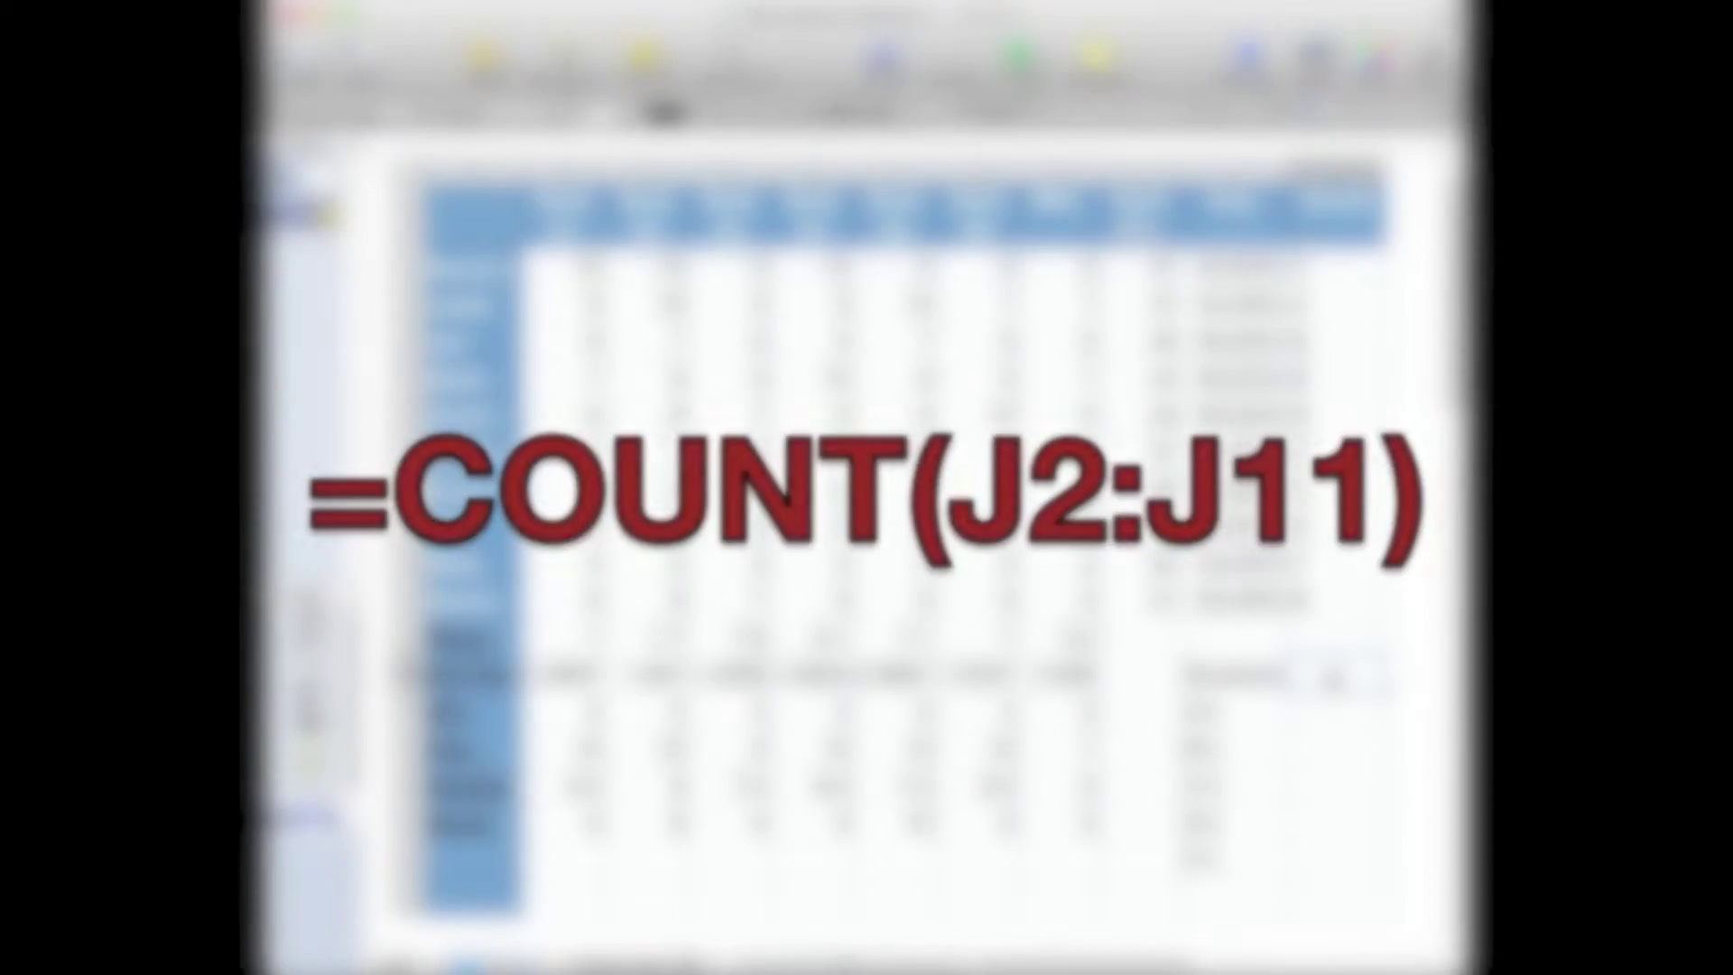
Step: Enter =COUNT(J2:J11) in K13 to count the student averages, giving 10
text(=)
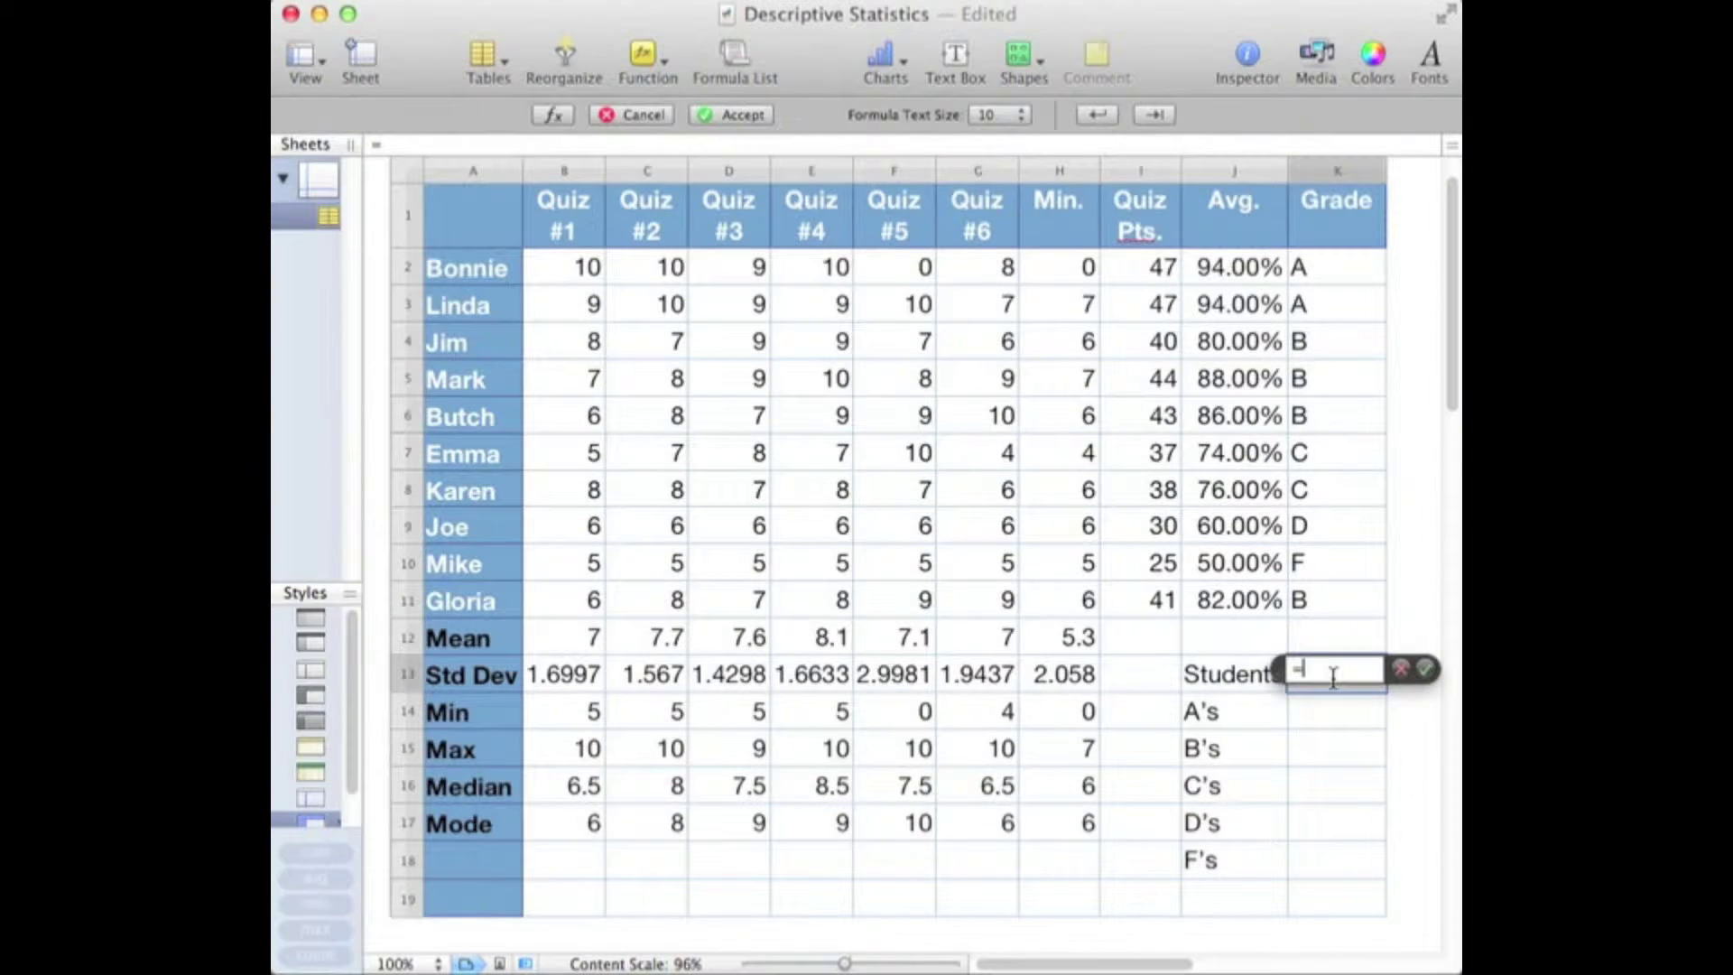
text(count()
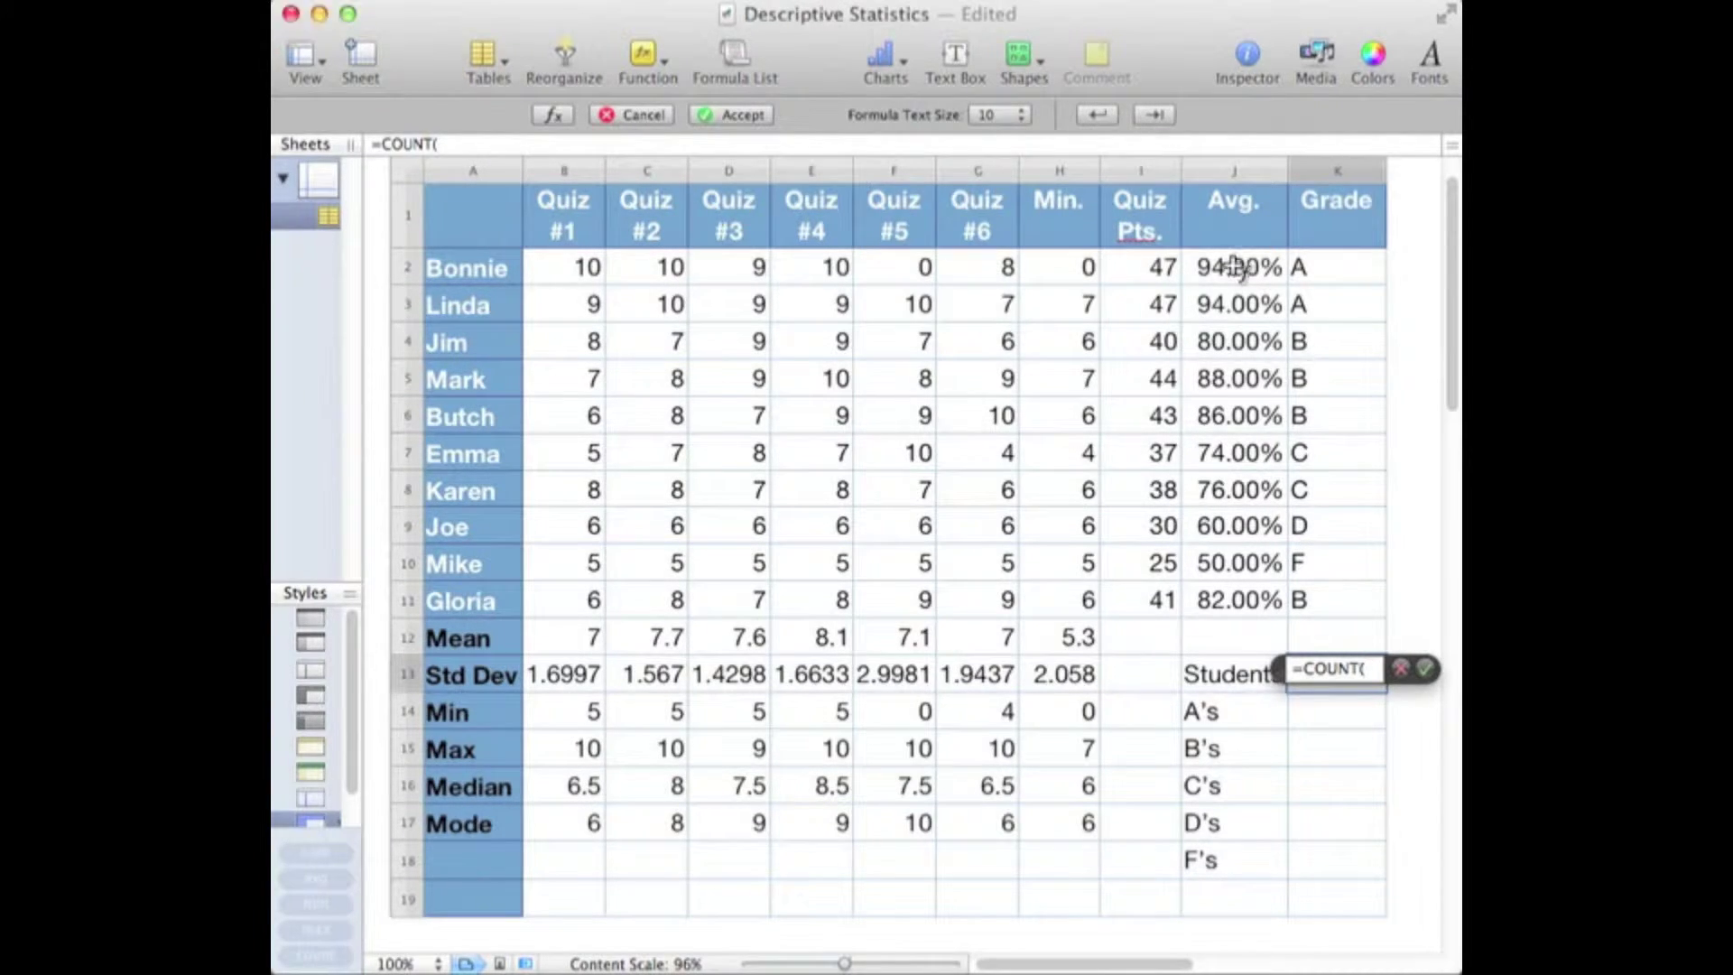
drag(1235, 264, 1235, 602)
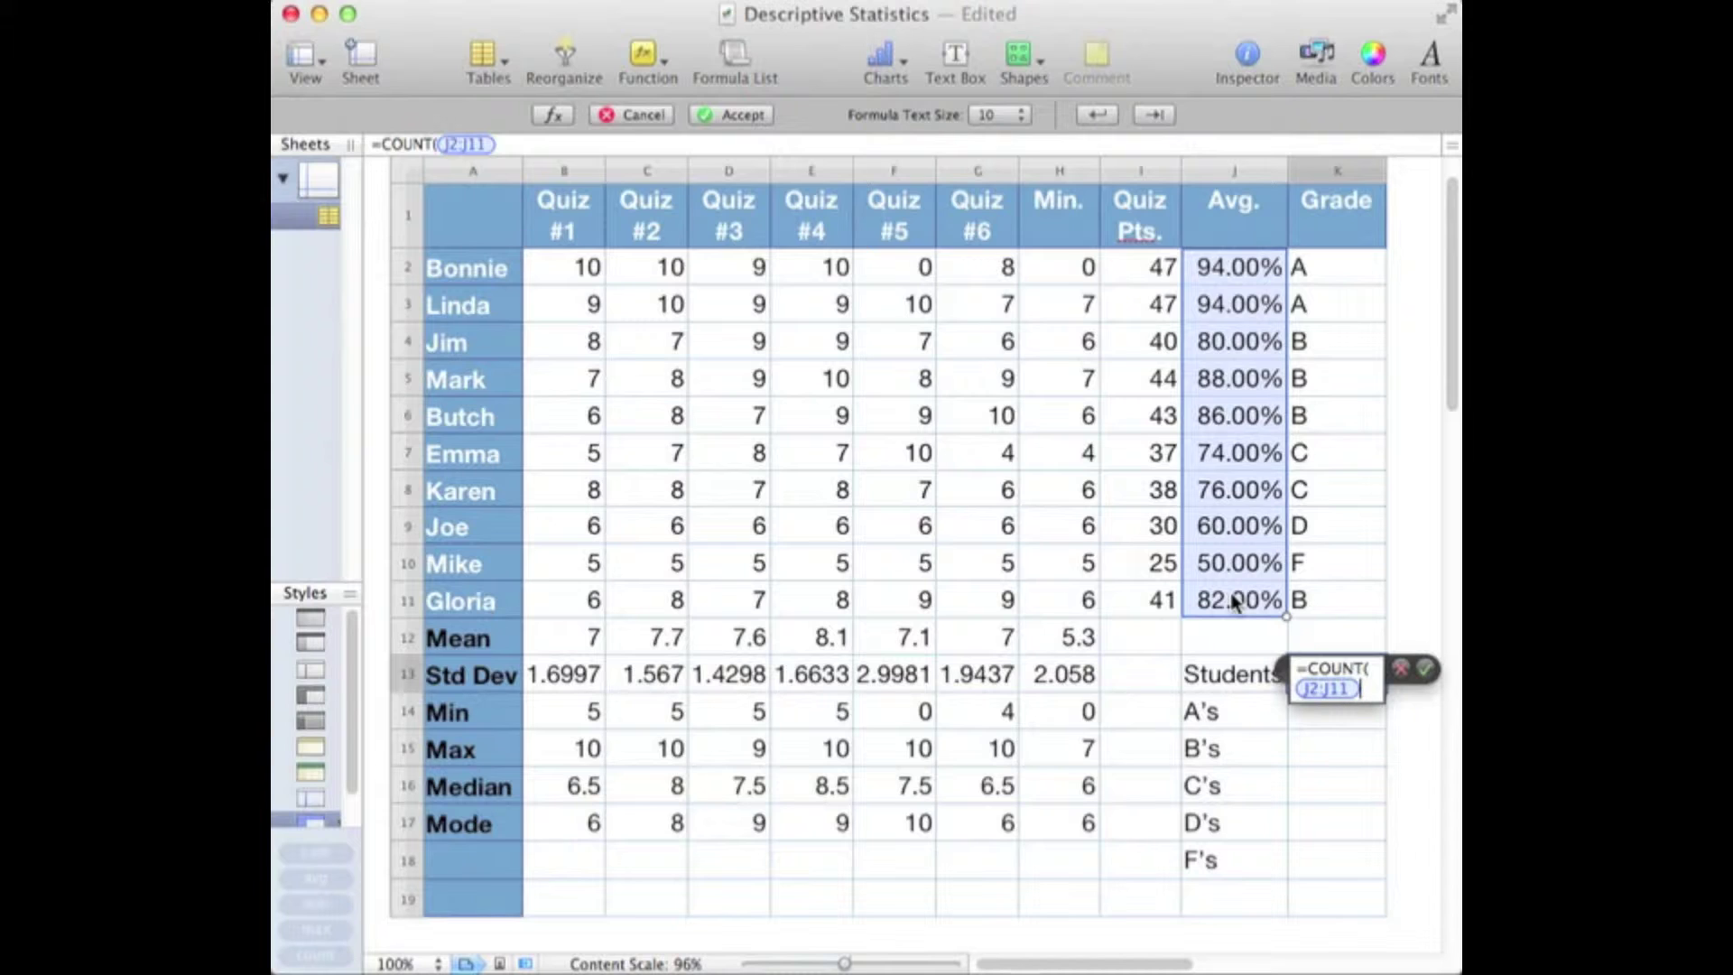
text())
key(super+Tab)
key(Return)
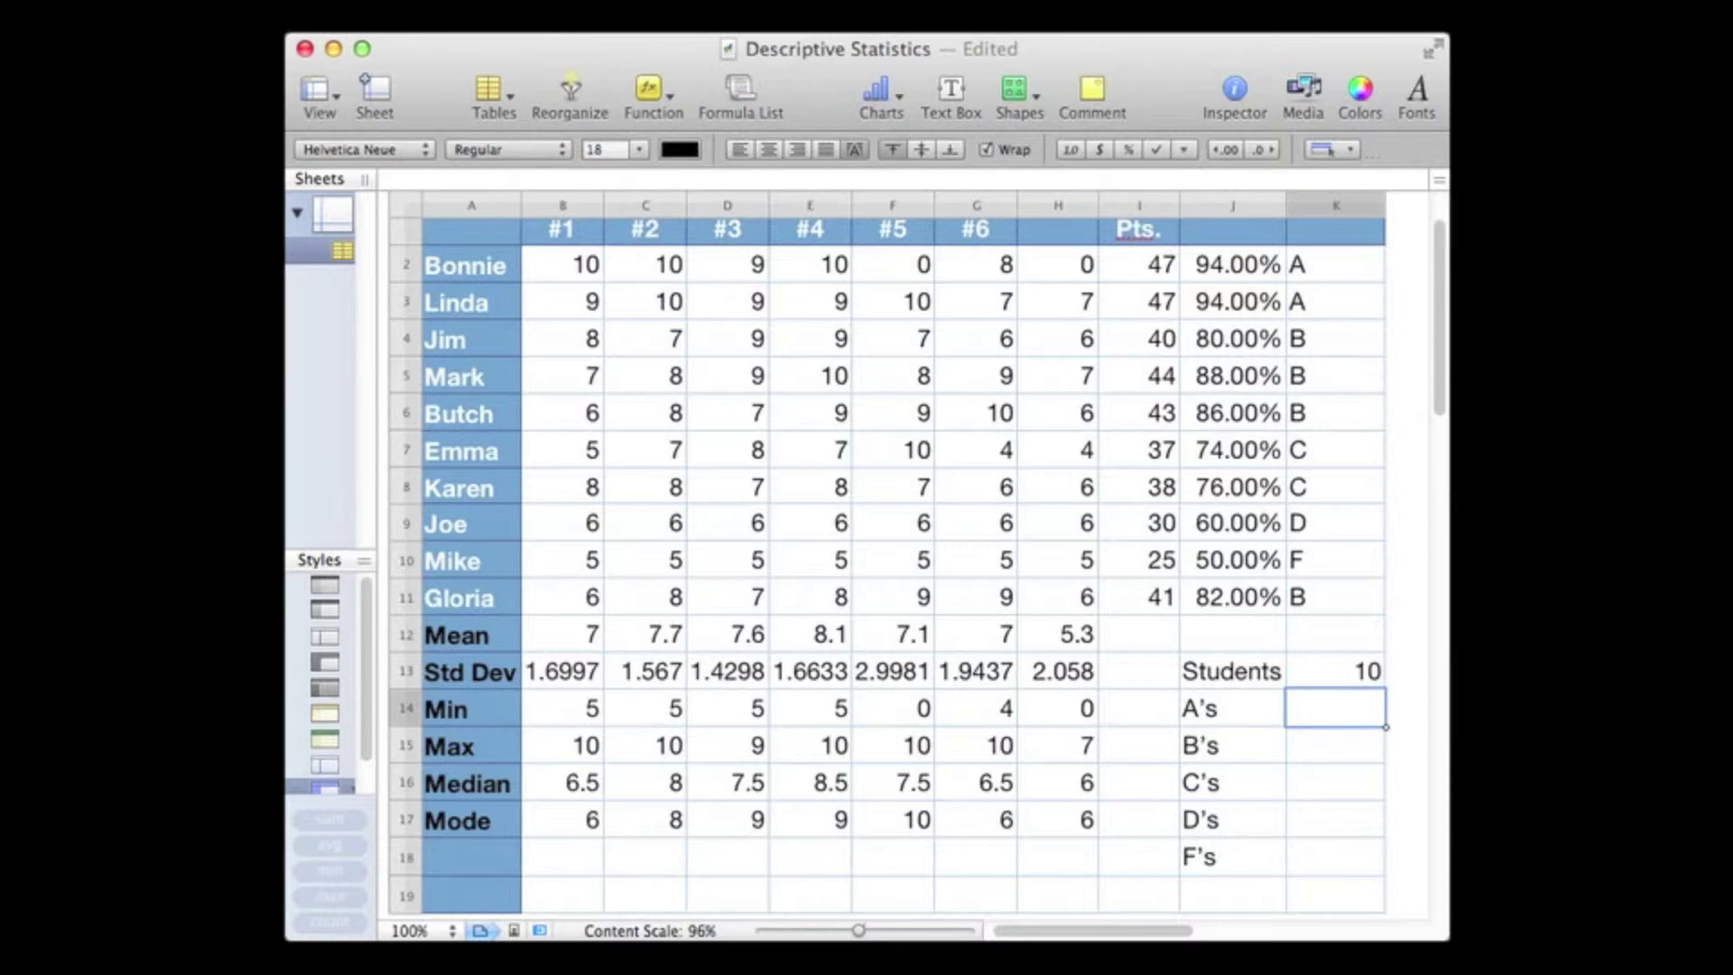
Step: Enter =COUNTIF($K$2:$K$11,"A") in K14, which tallies 2 A grades
text(=)
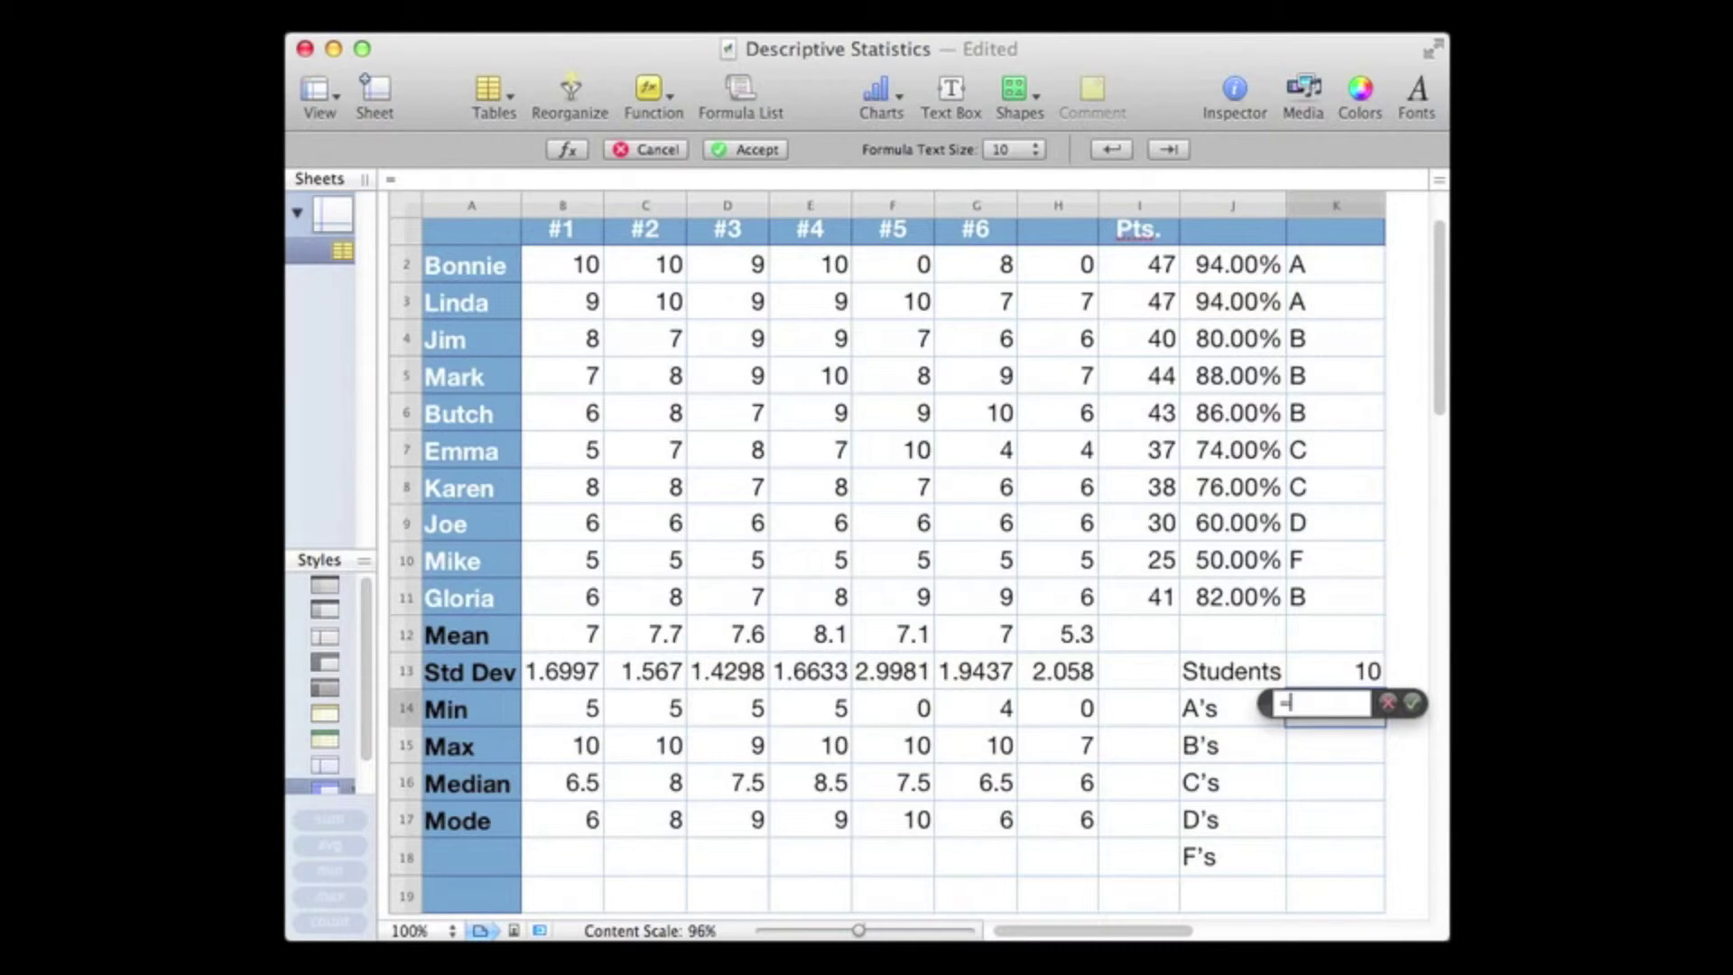
text(COUNTIF)
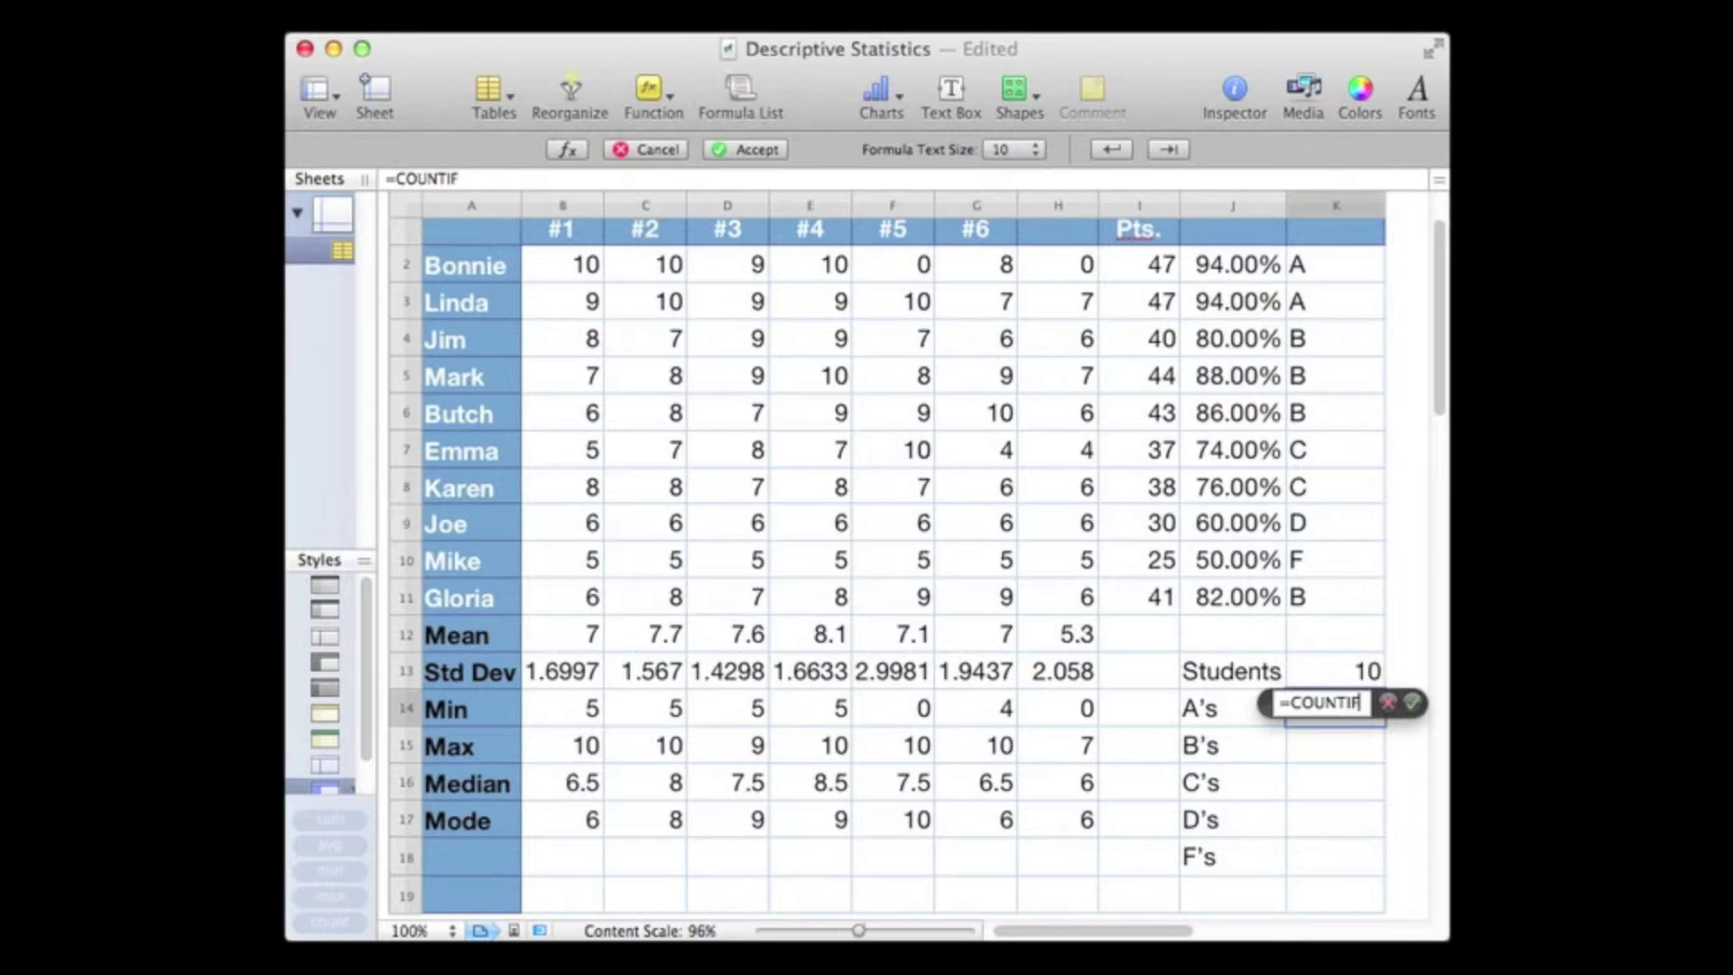
text(()
text($)
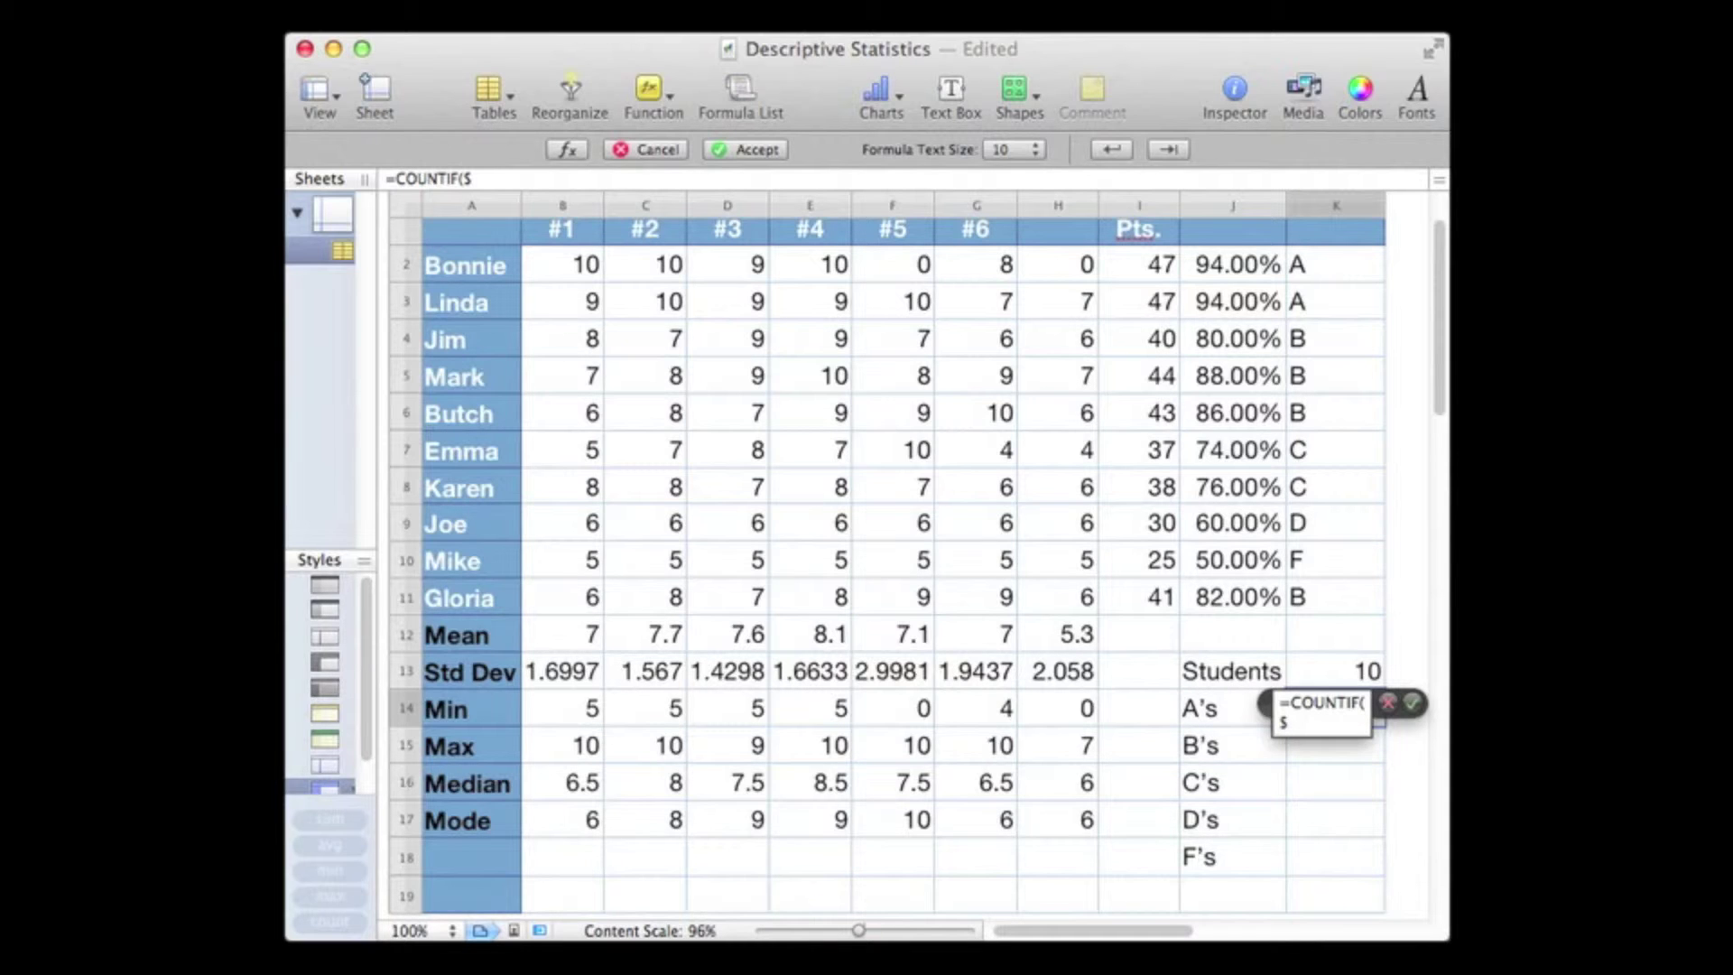
text(K$2)
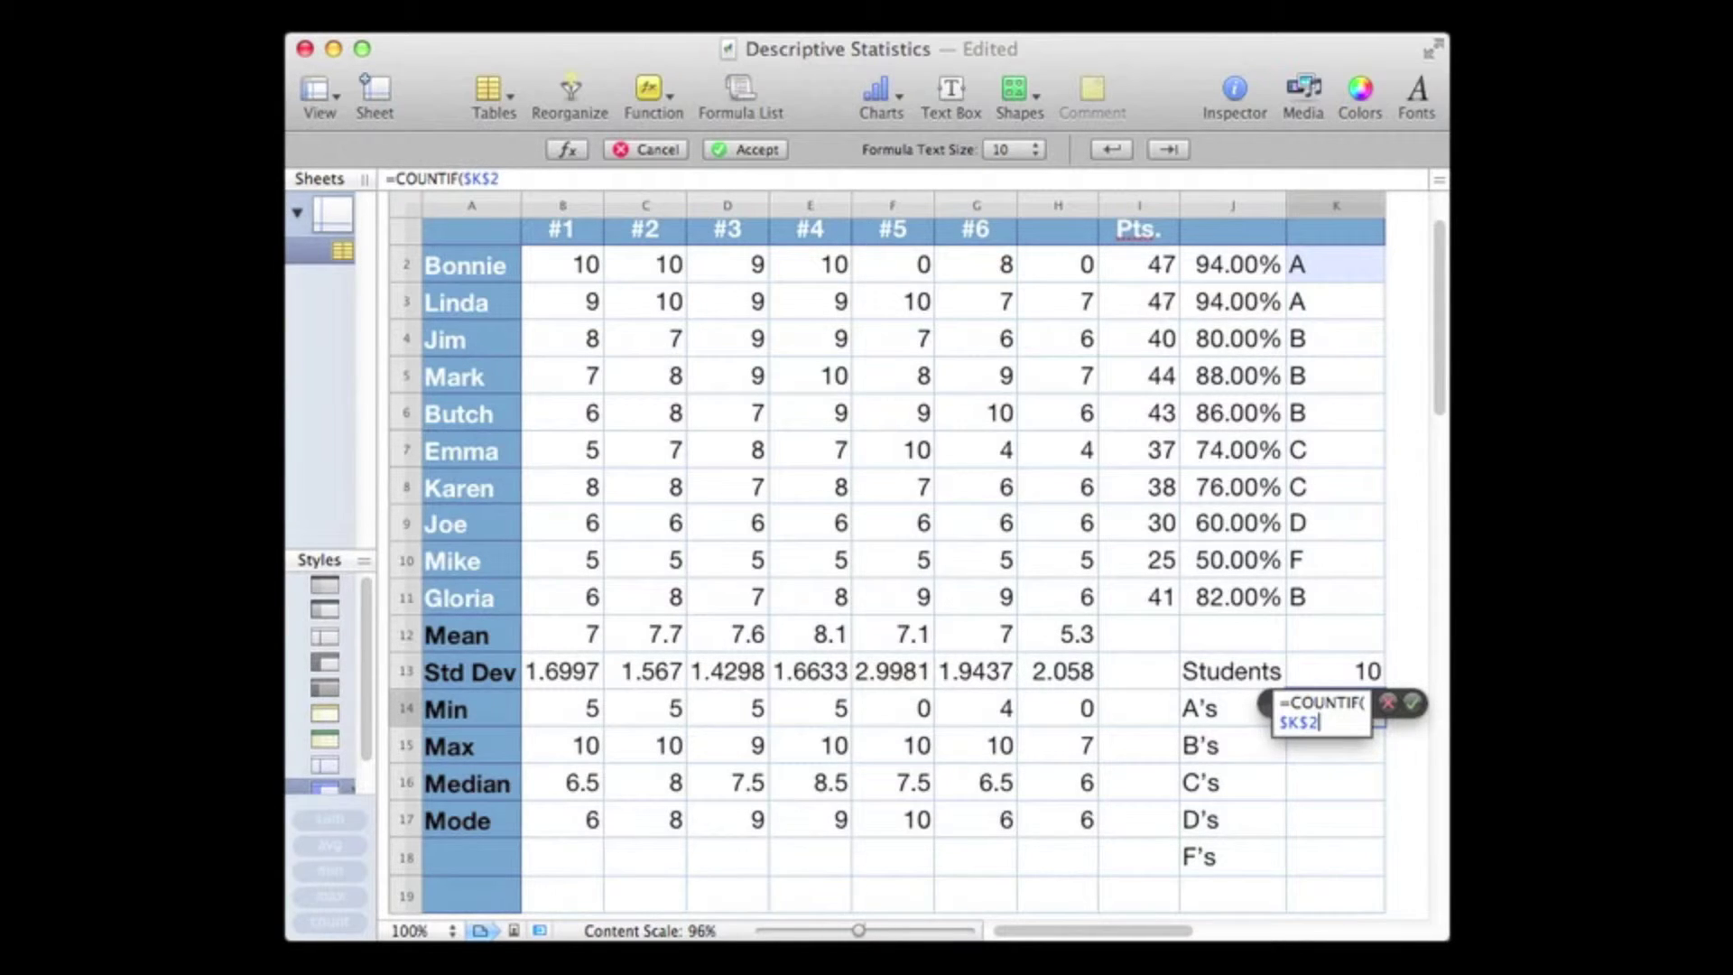
text(:$K$11)
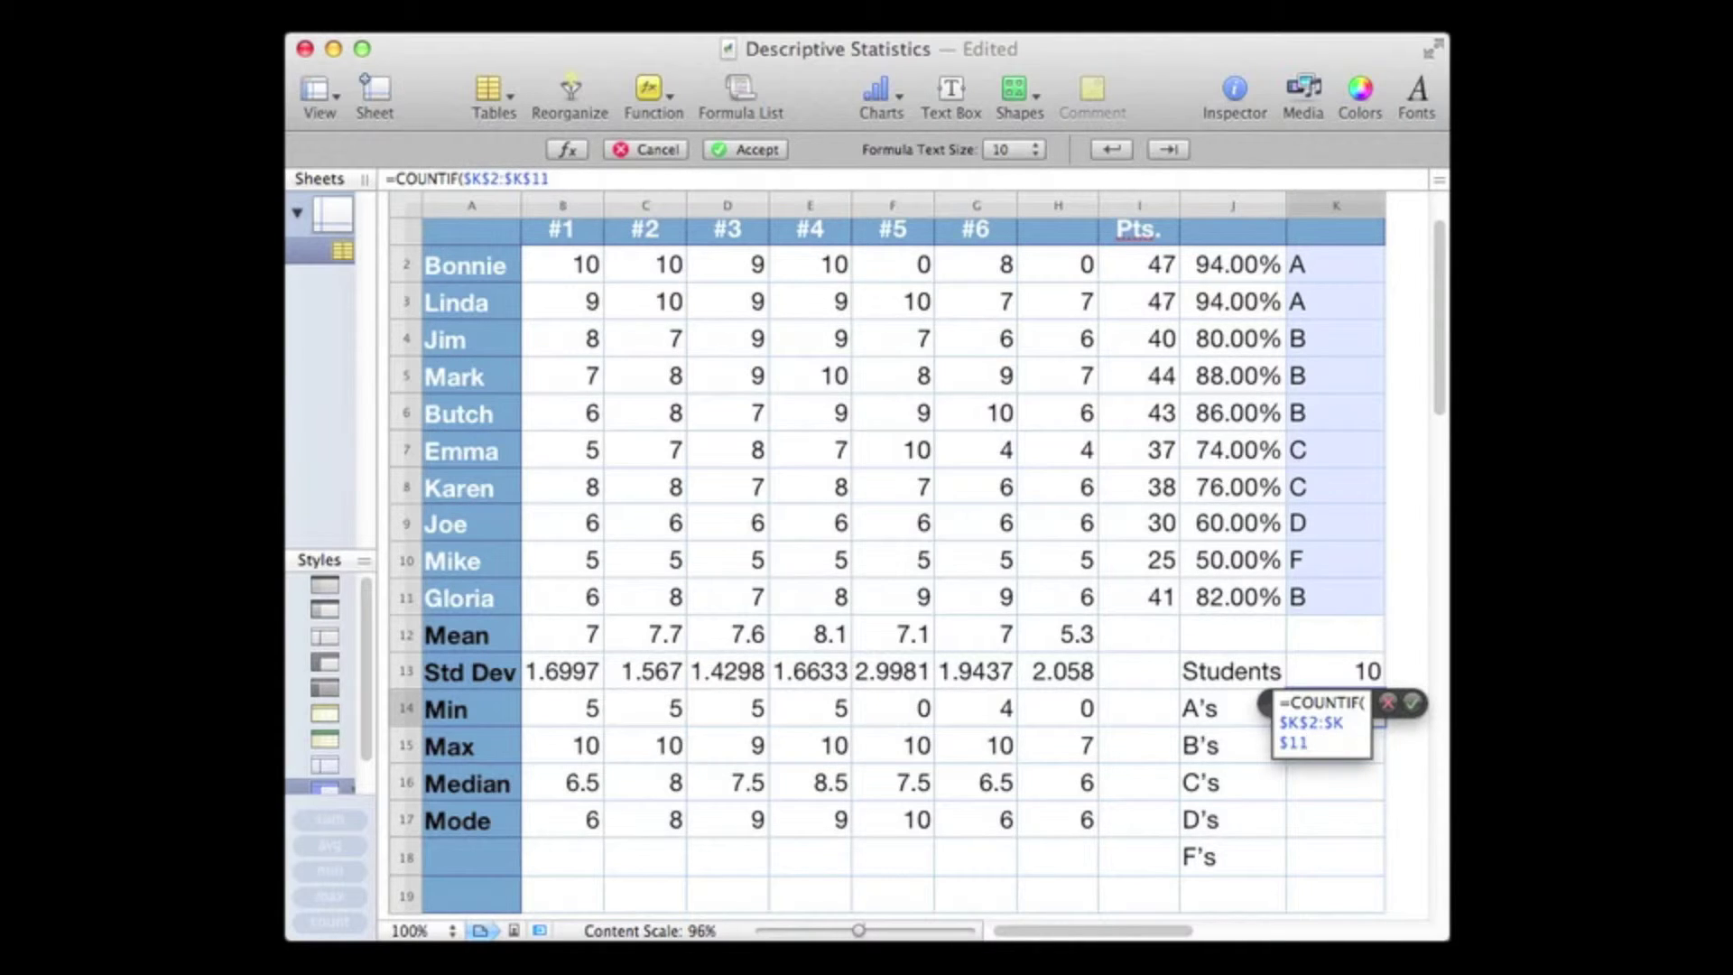
text(,)
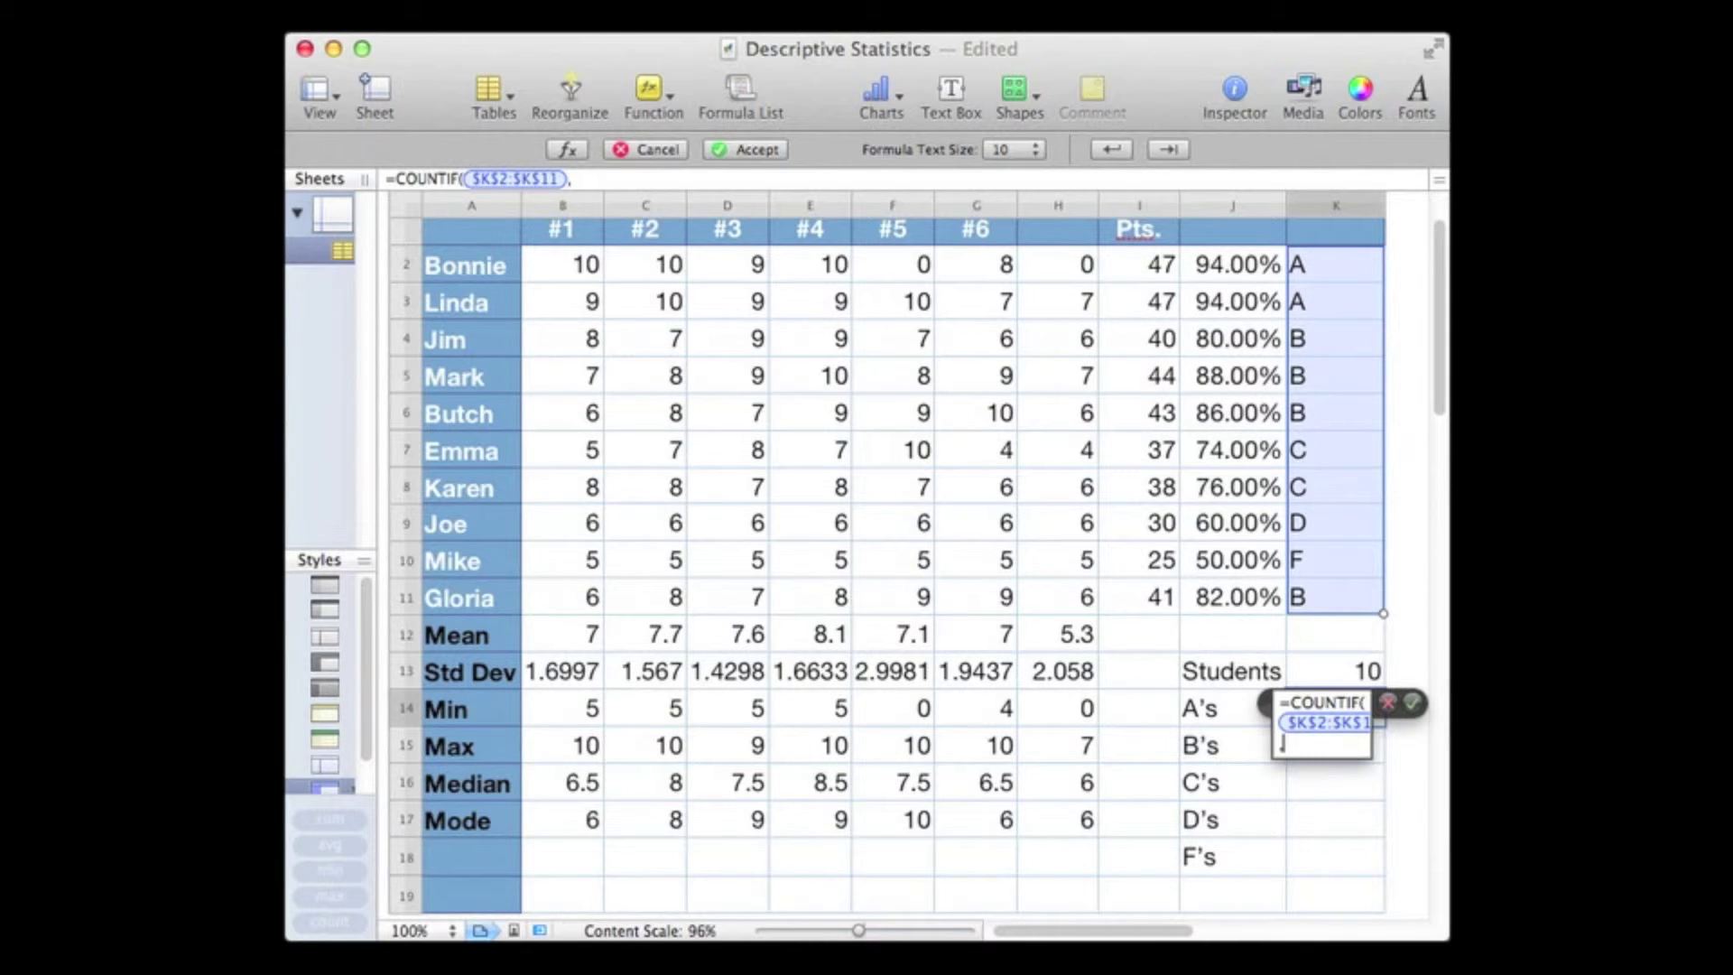
text("A"))
key(Return)
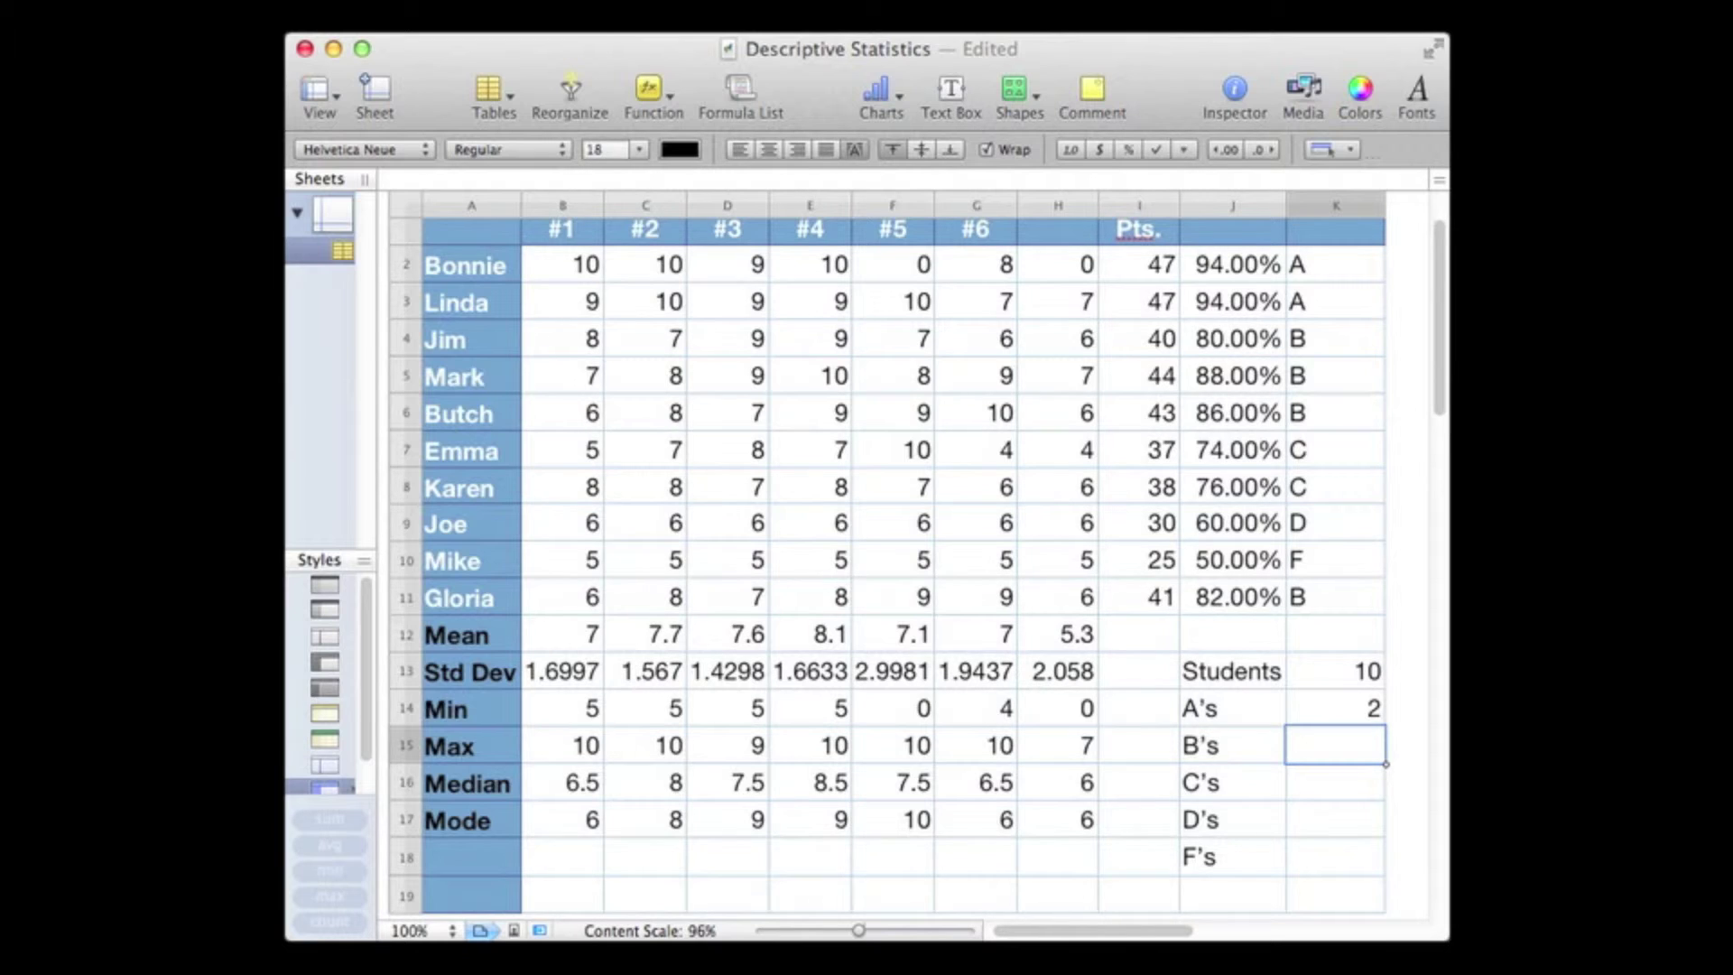
Step: Fill the K14 COUNTIF formula down through K18 for the B's to F's rows
click(1367, 718)
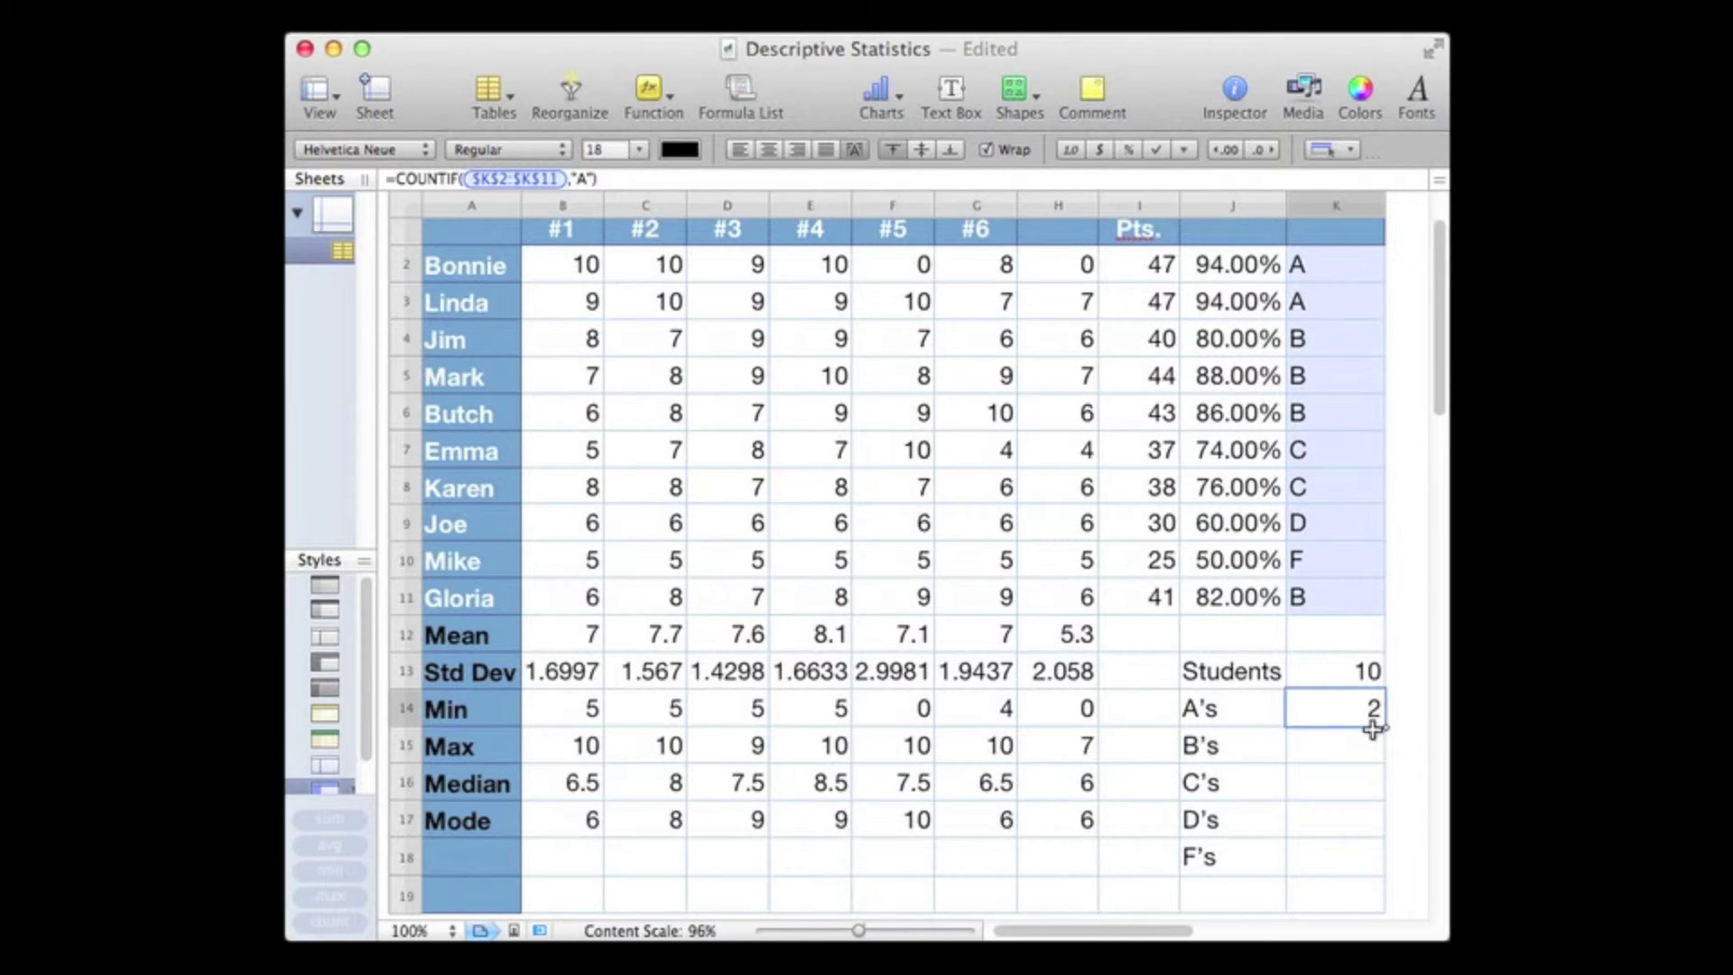
drag(1380, 729, 1376, 859)
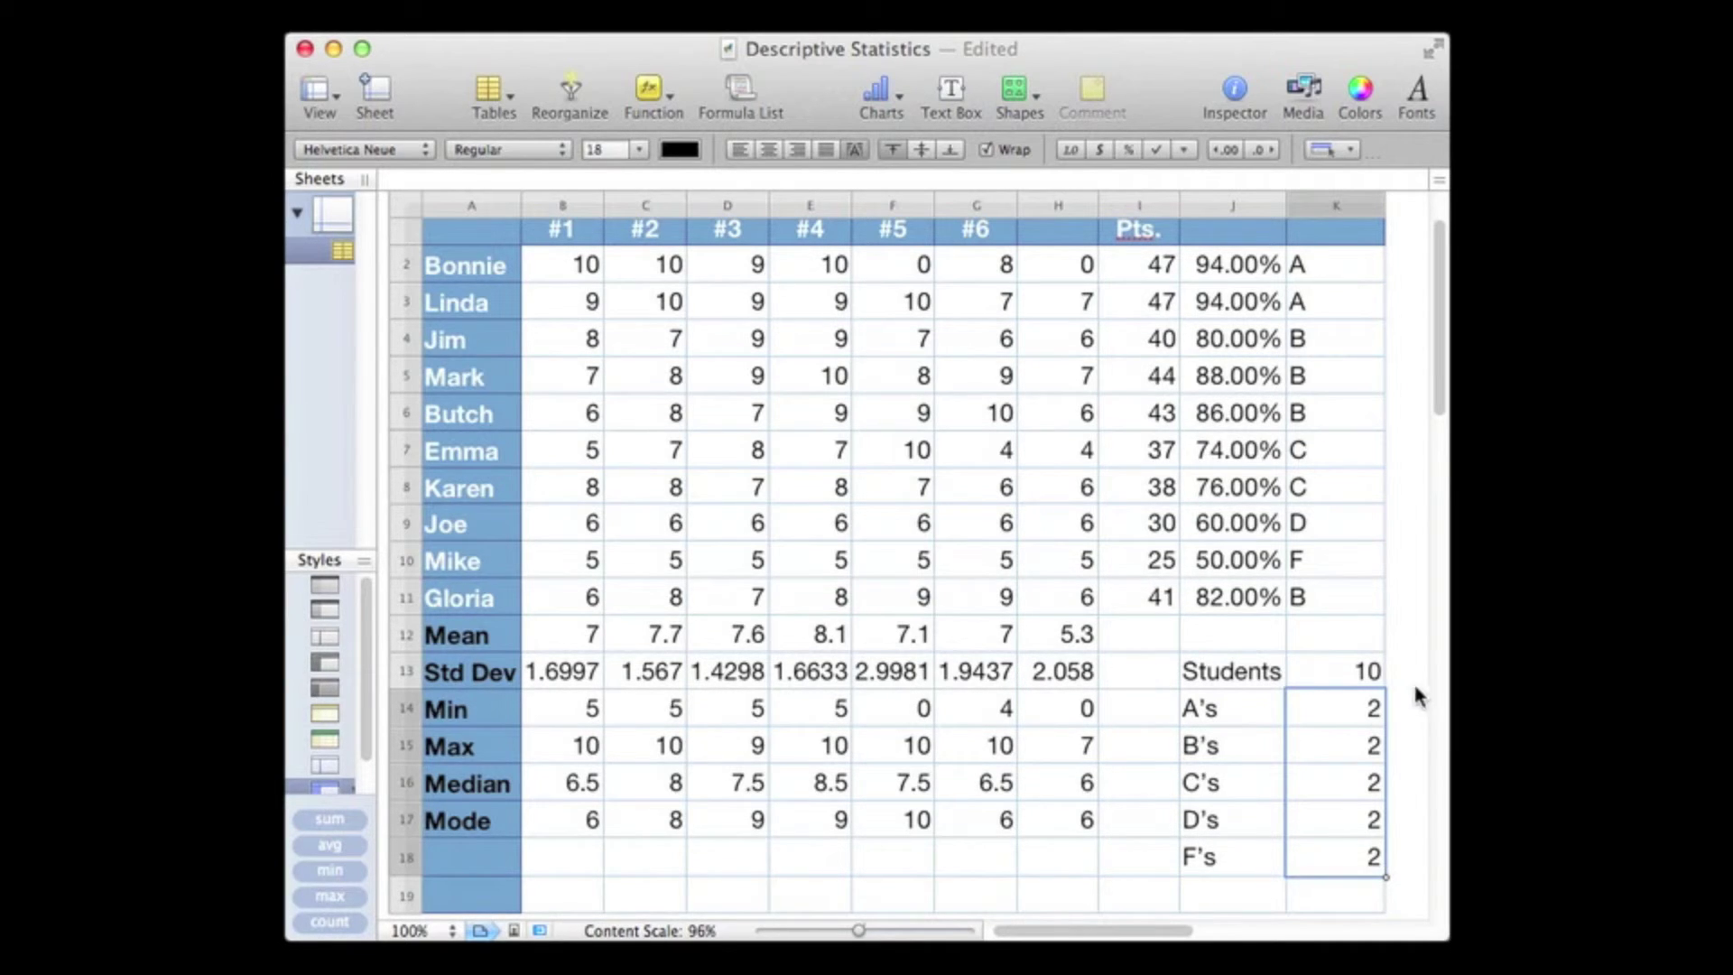
click(1367, 757)
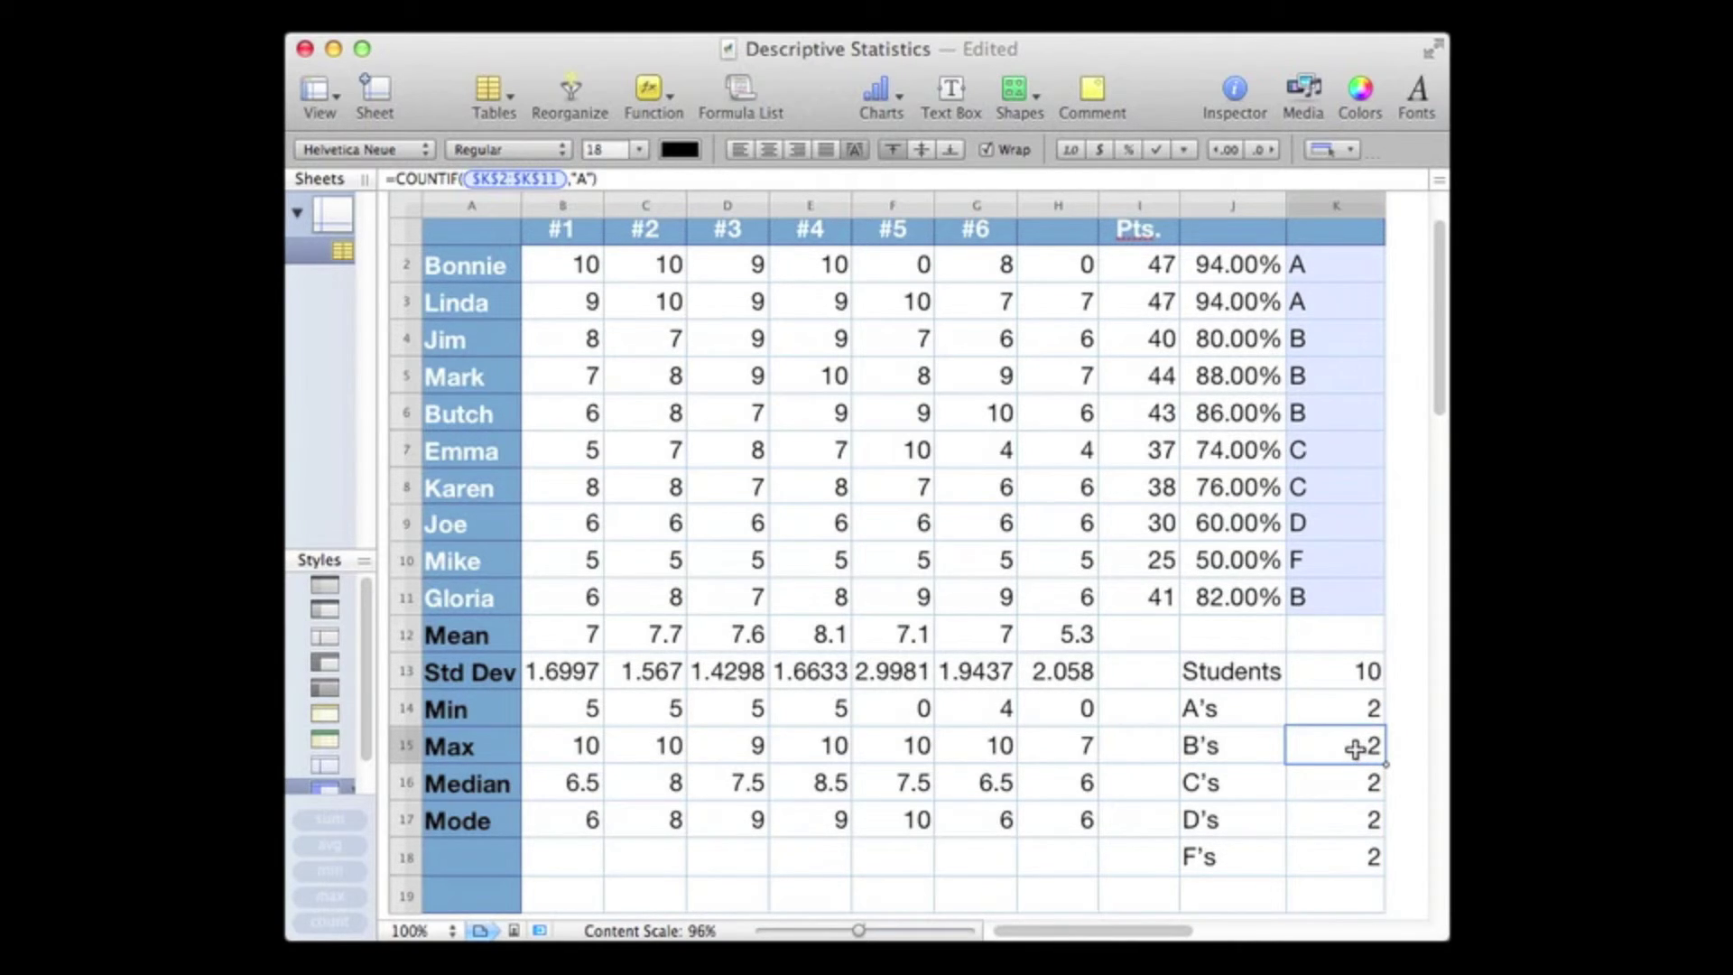
Step: Change the B's and C's tally criteria to "B" and "C", showing 4 and 2
double_click(1359, 749)
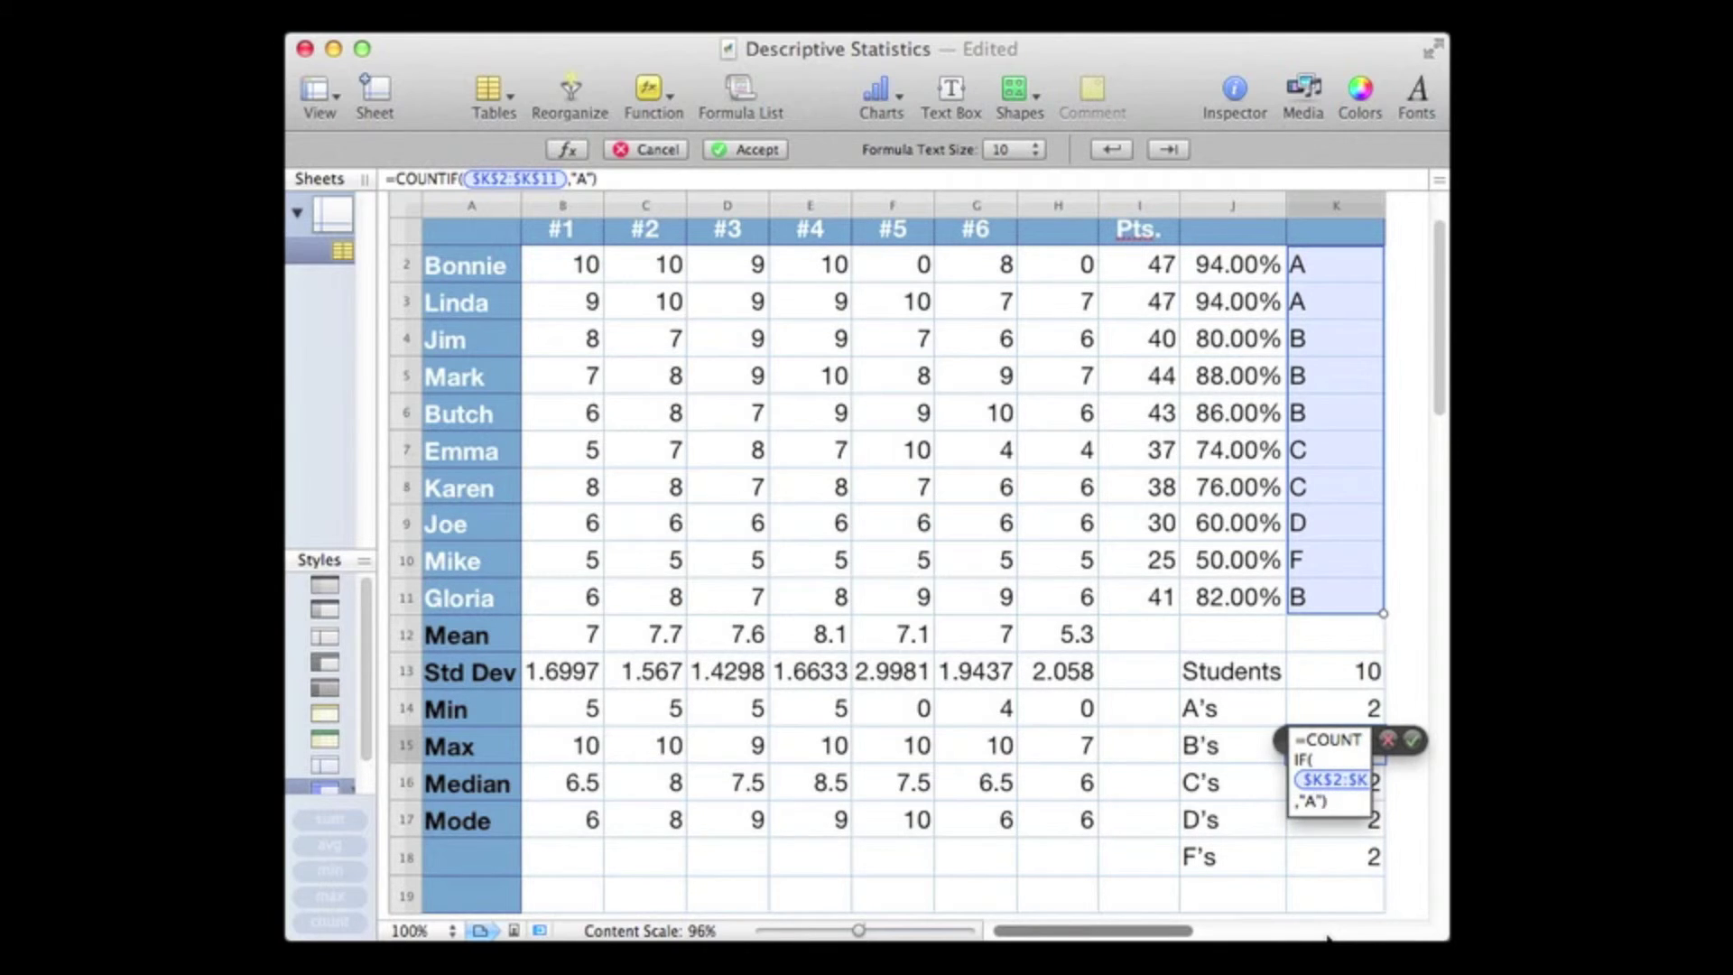
double_click(1313, 800)
key(BackSpace)
text(B)
key(Return)
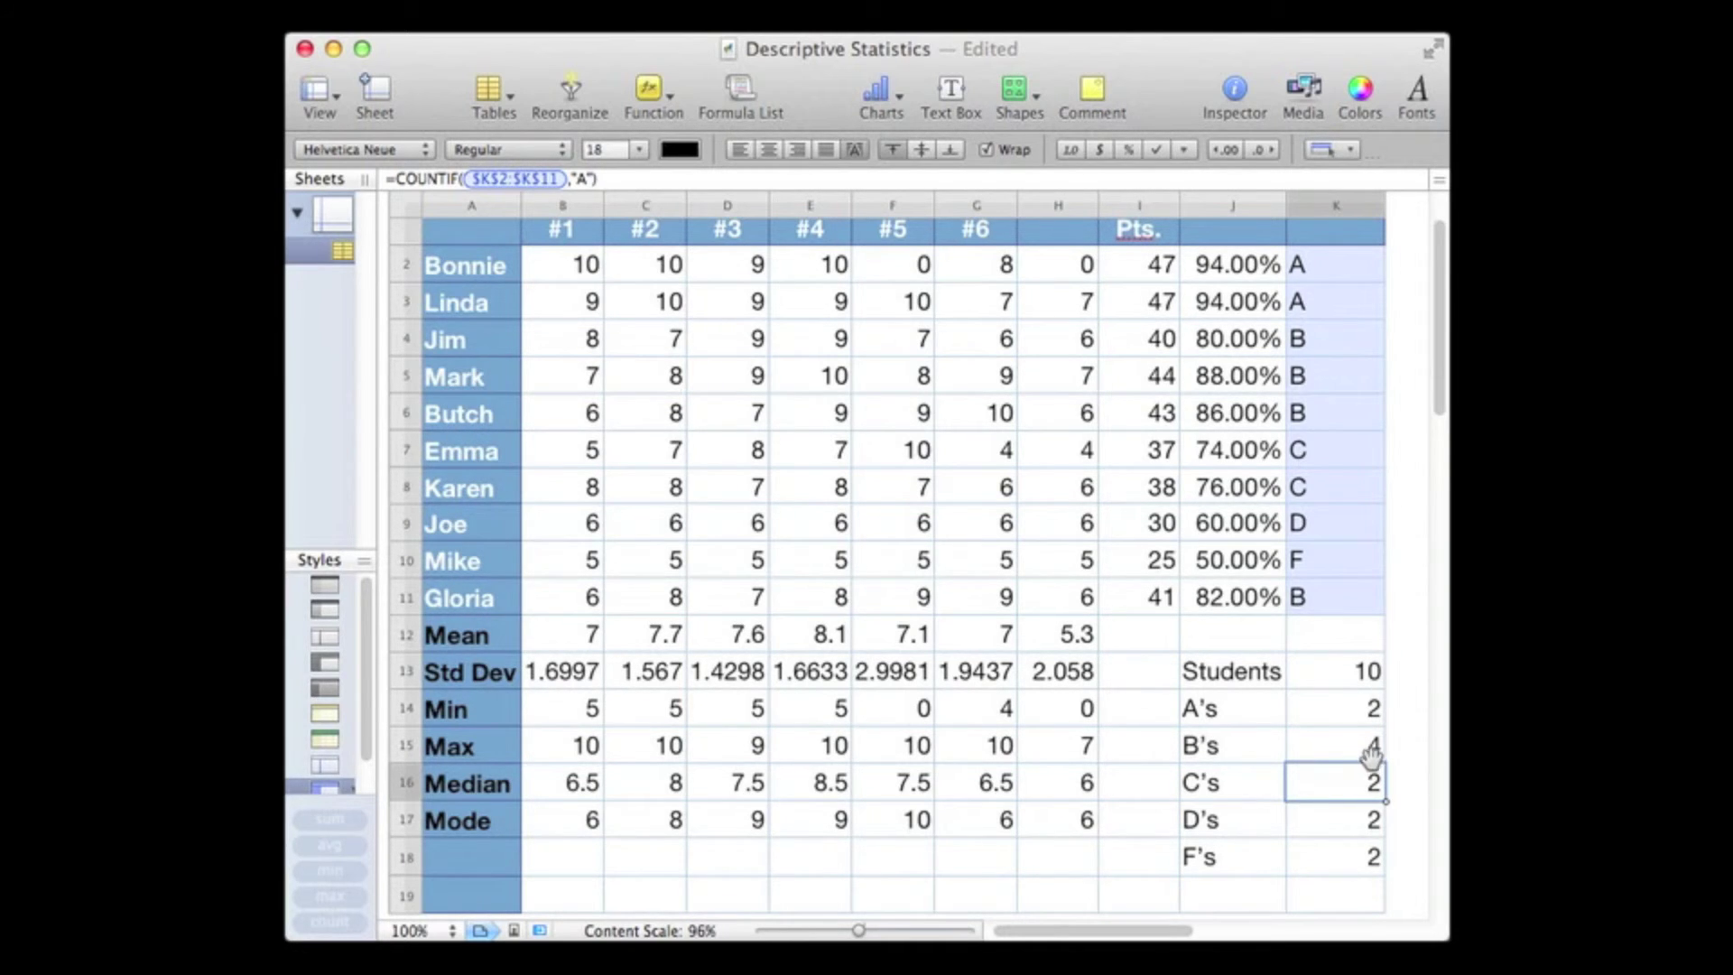
double_click(1338, 784)
double_click(1344, 791)
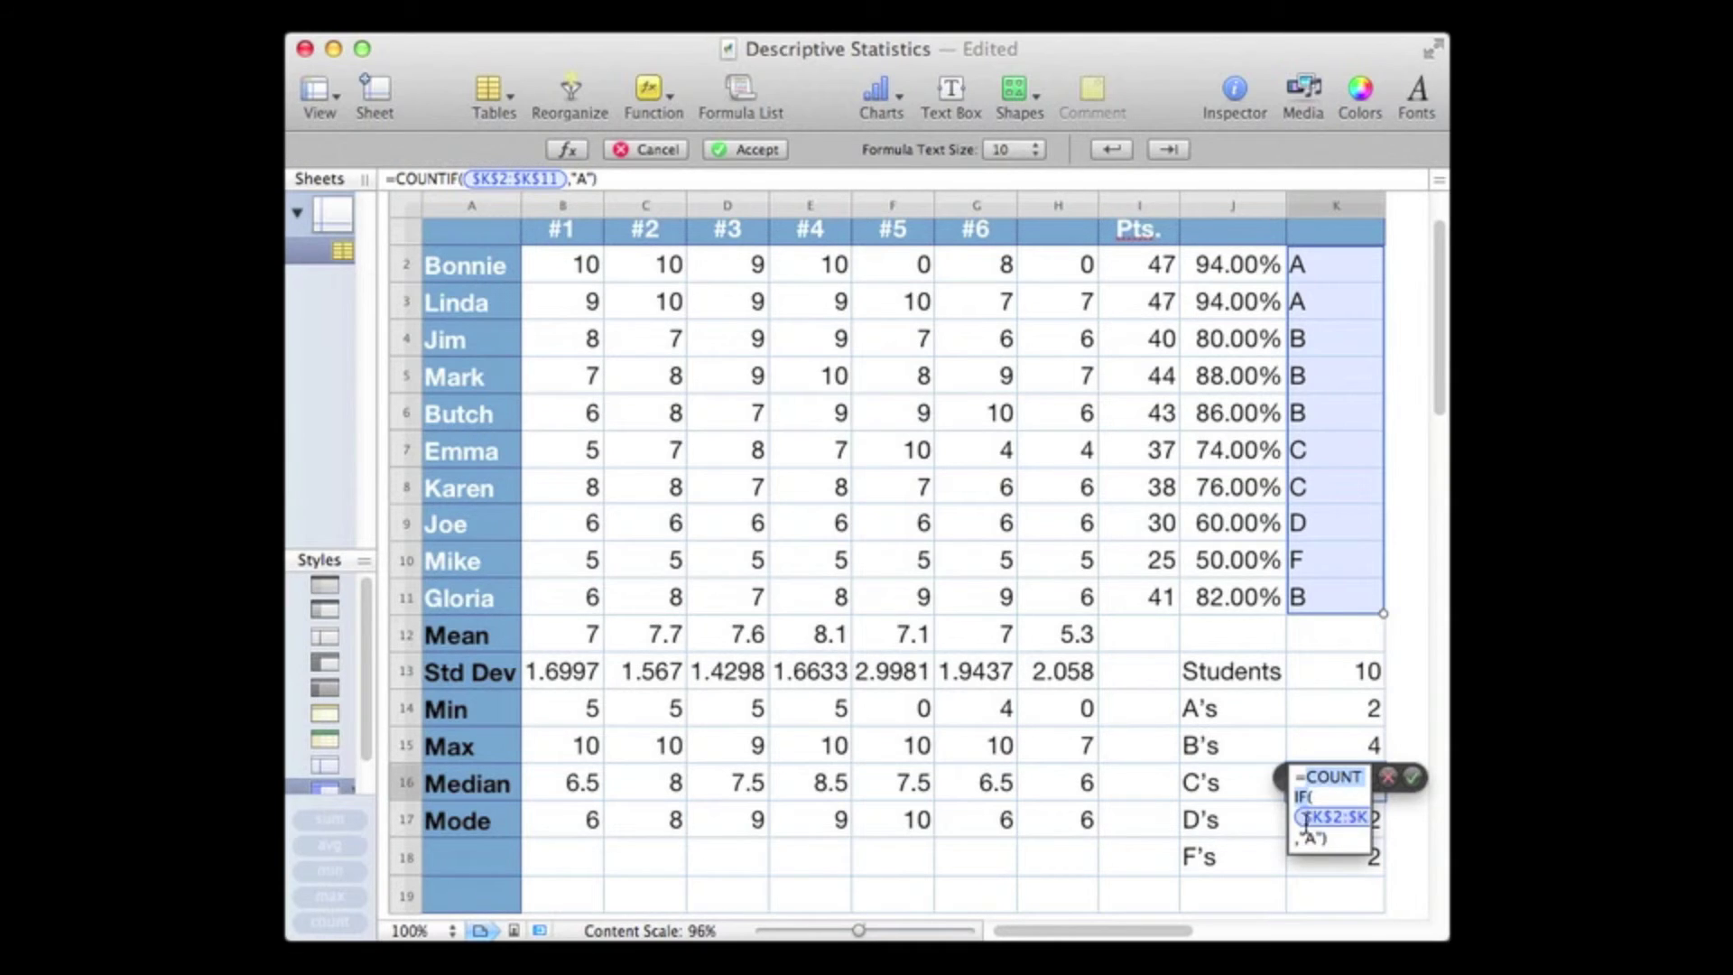
click(1310, 828)
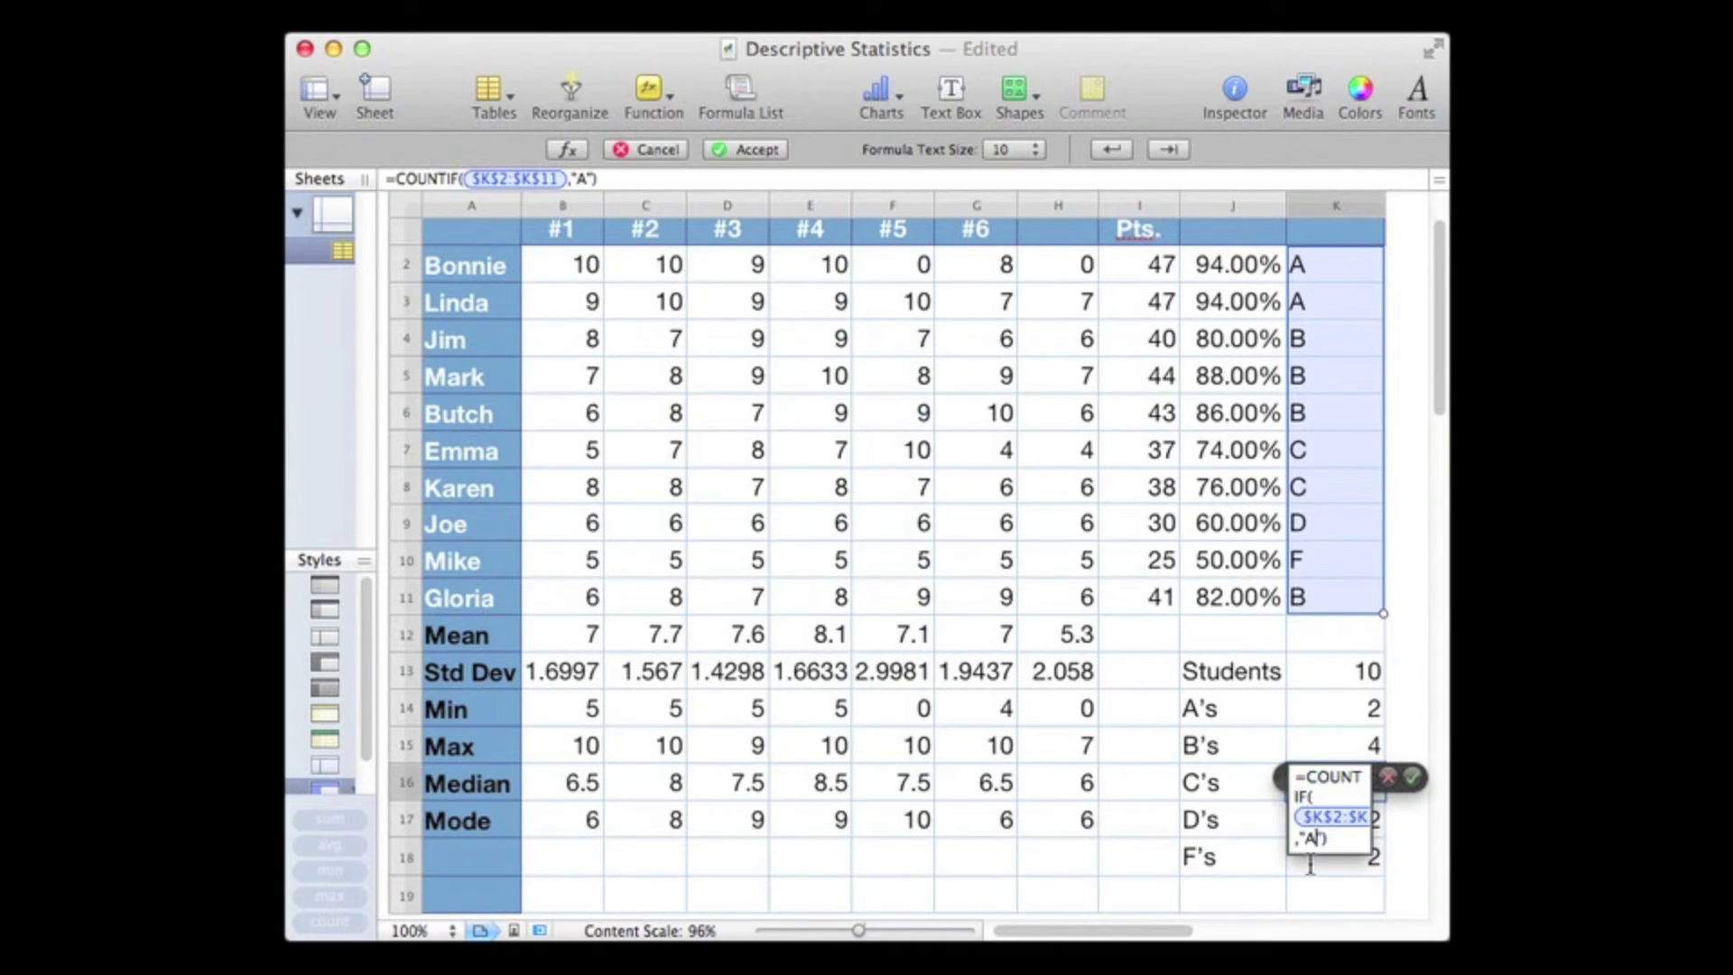
key(BackSpace)
text(C)
key(Return)
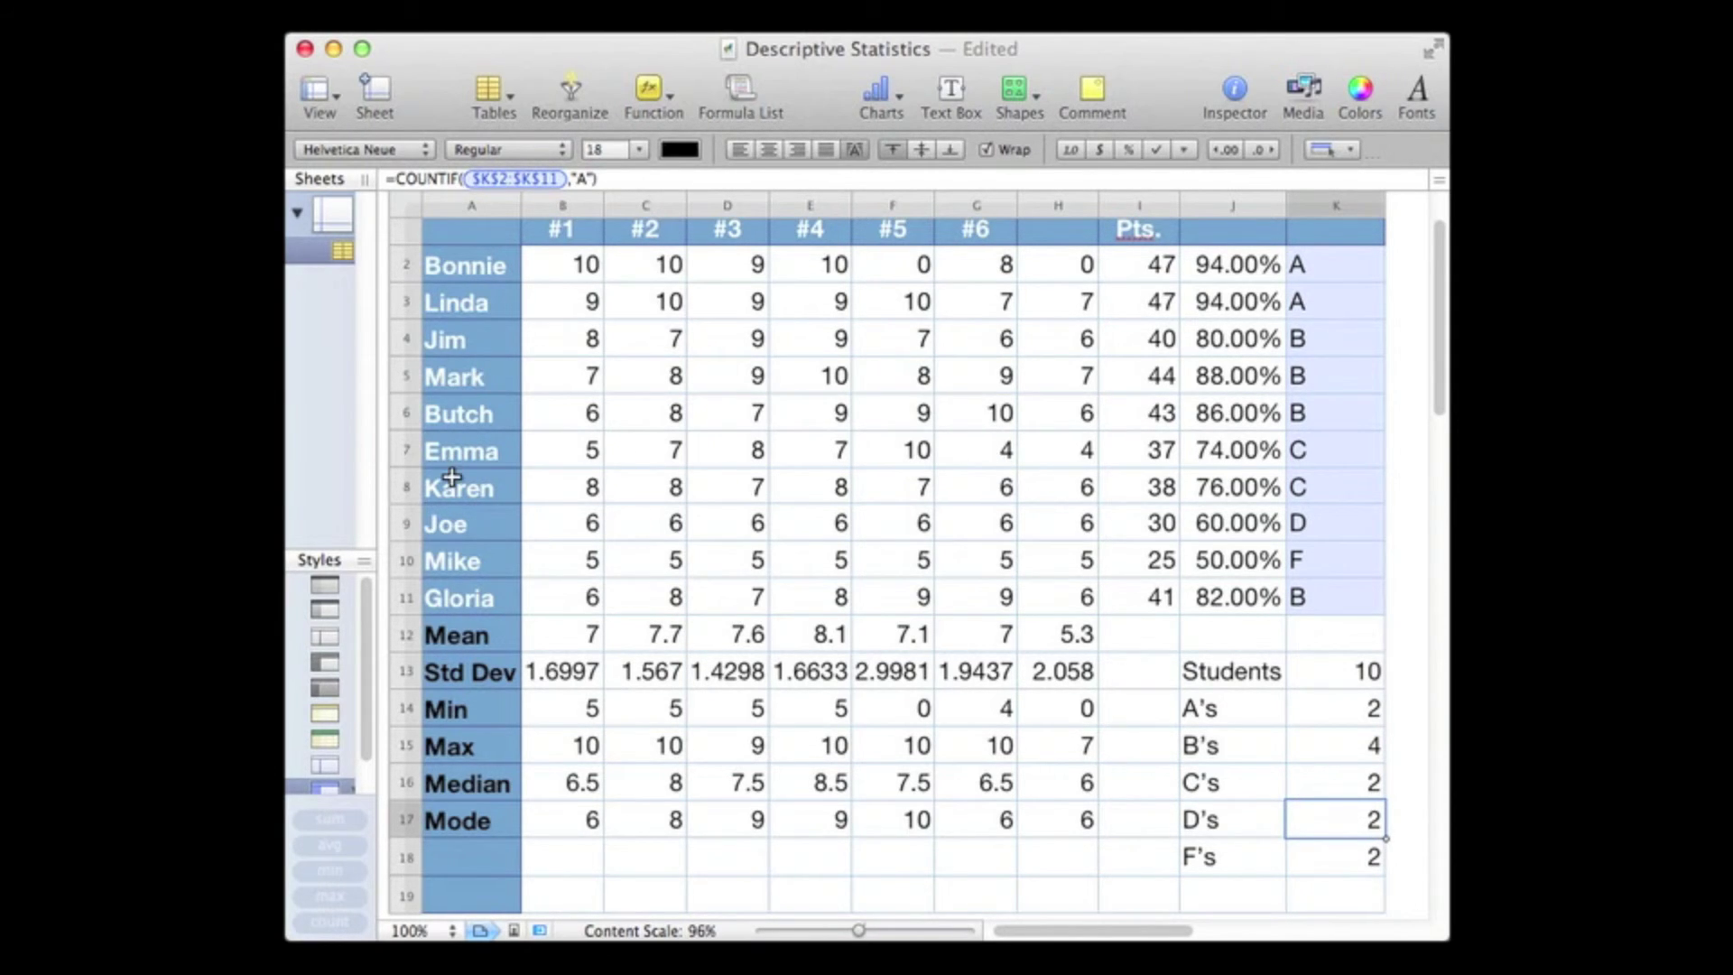
Step: Change the D's and F's tally criteria to "D" and "F", each showing 1
double_click(1349, 815)
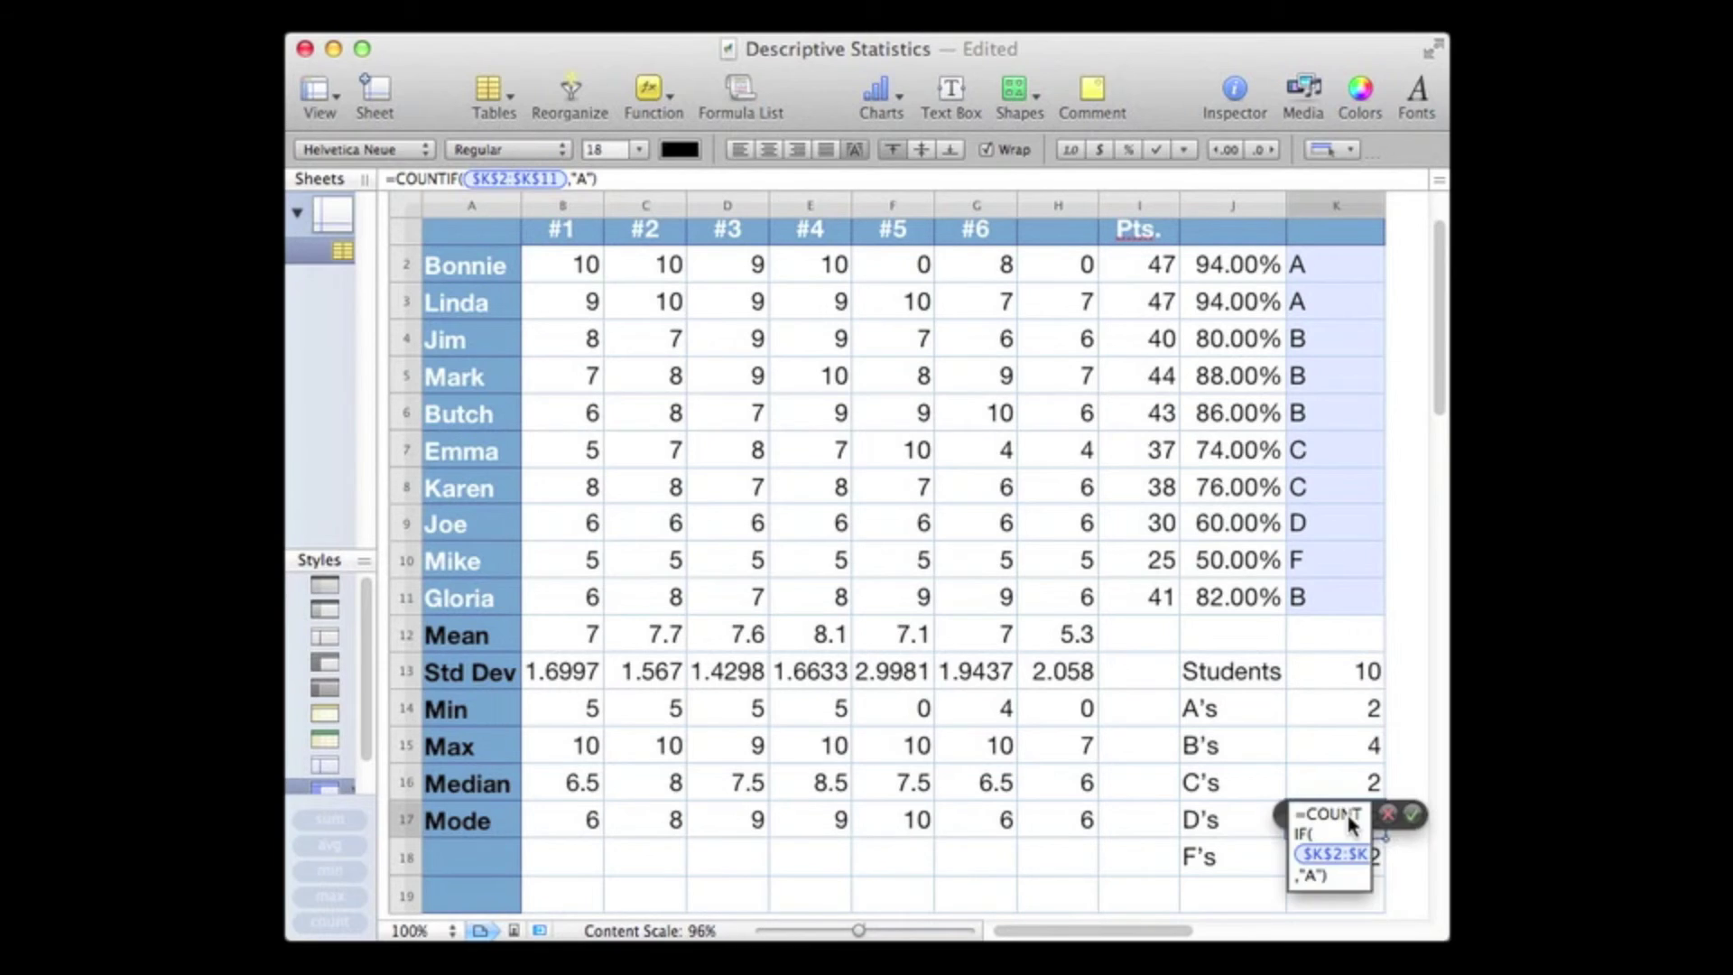
click(1317, 874)
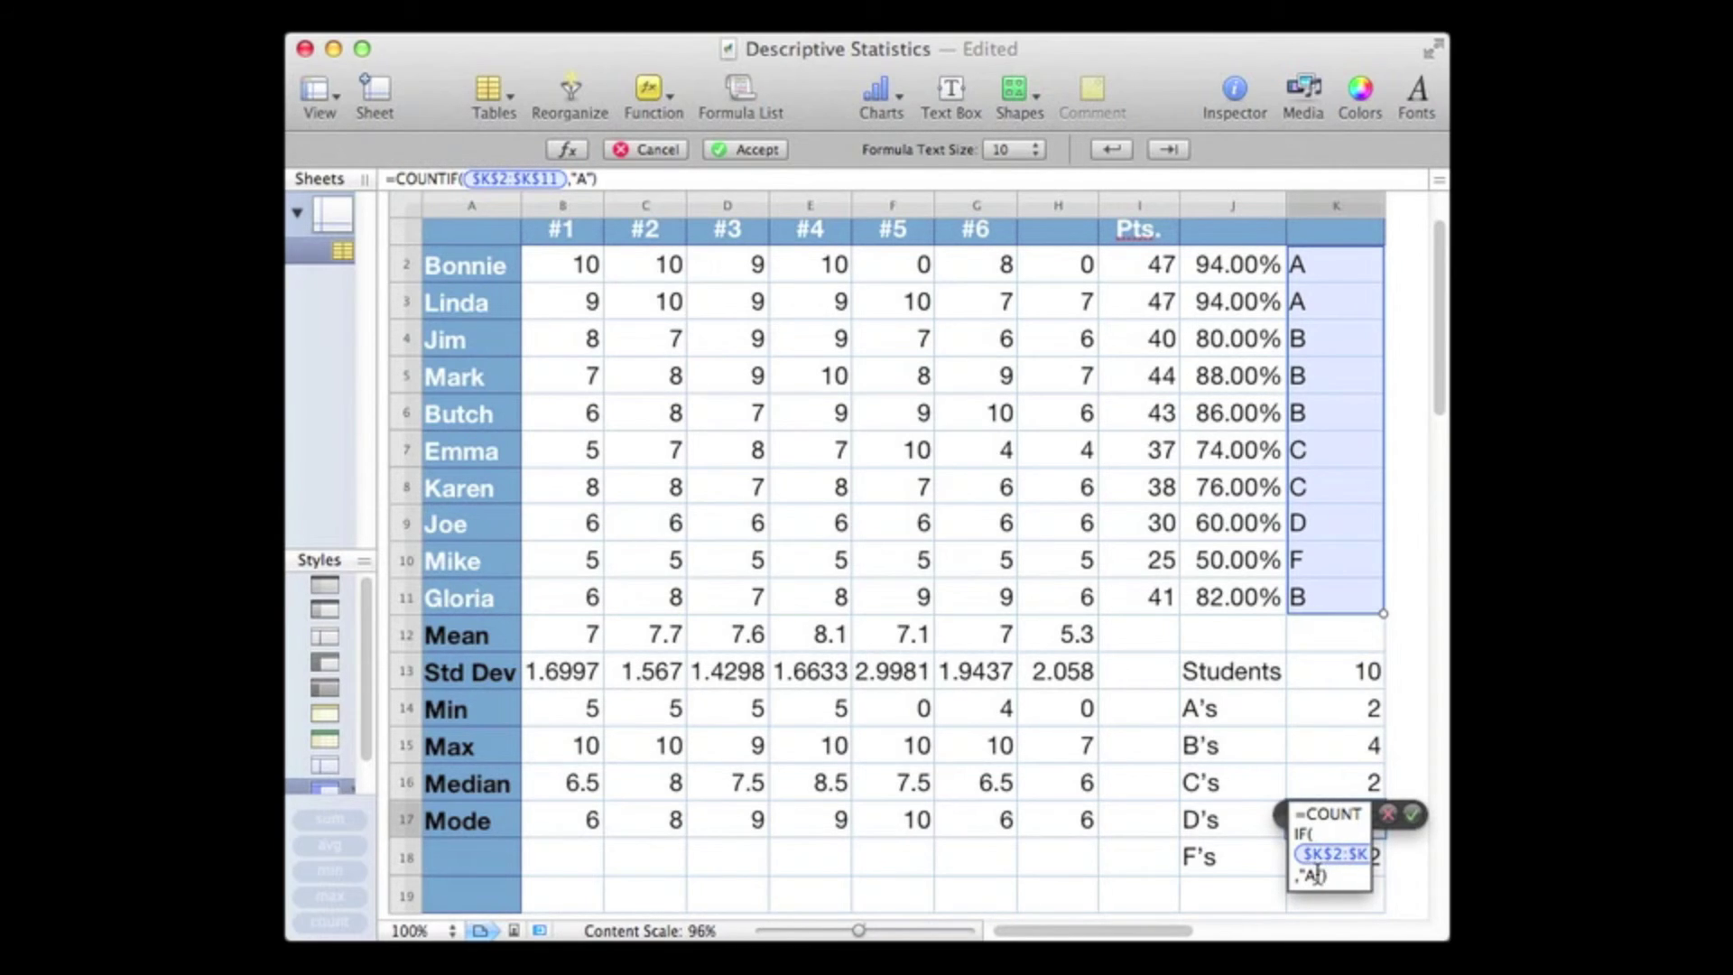
key(BackSpace)
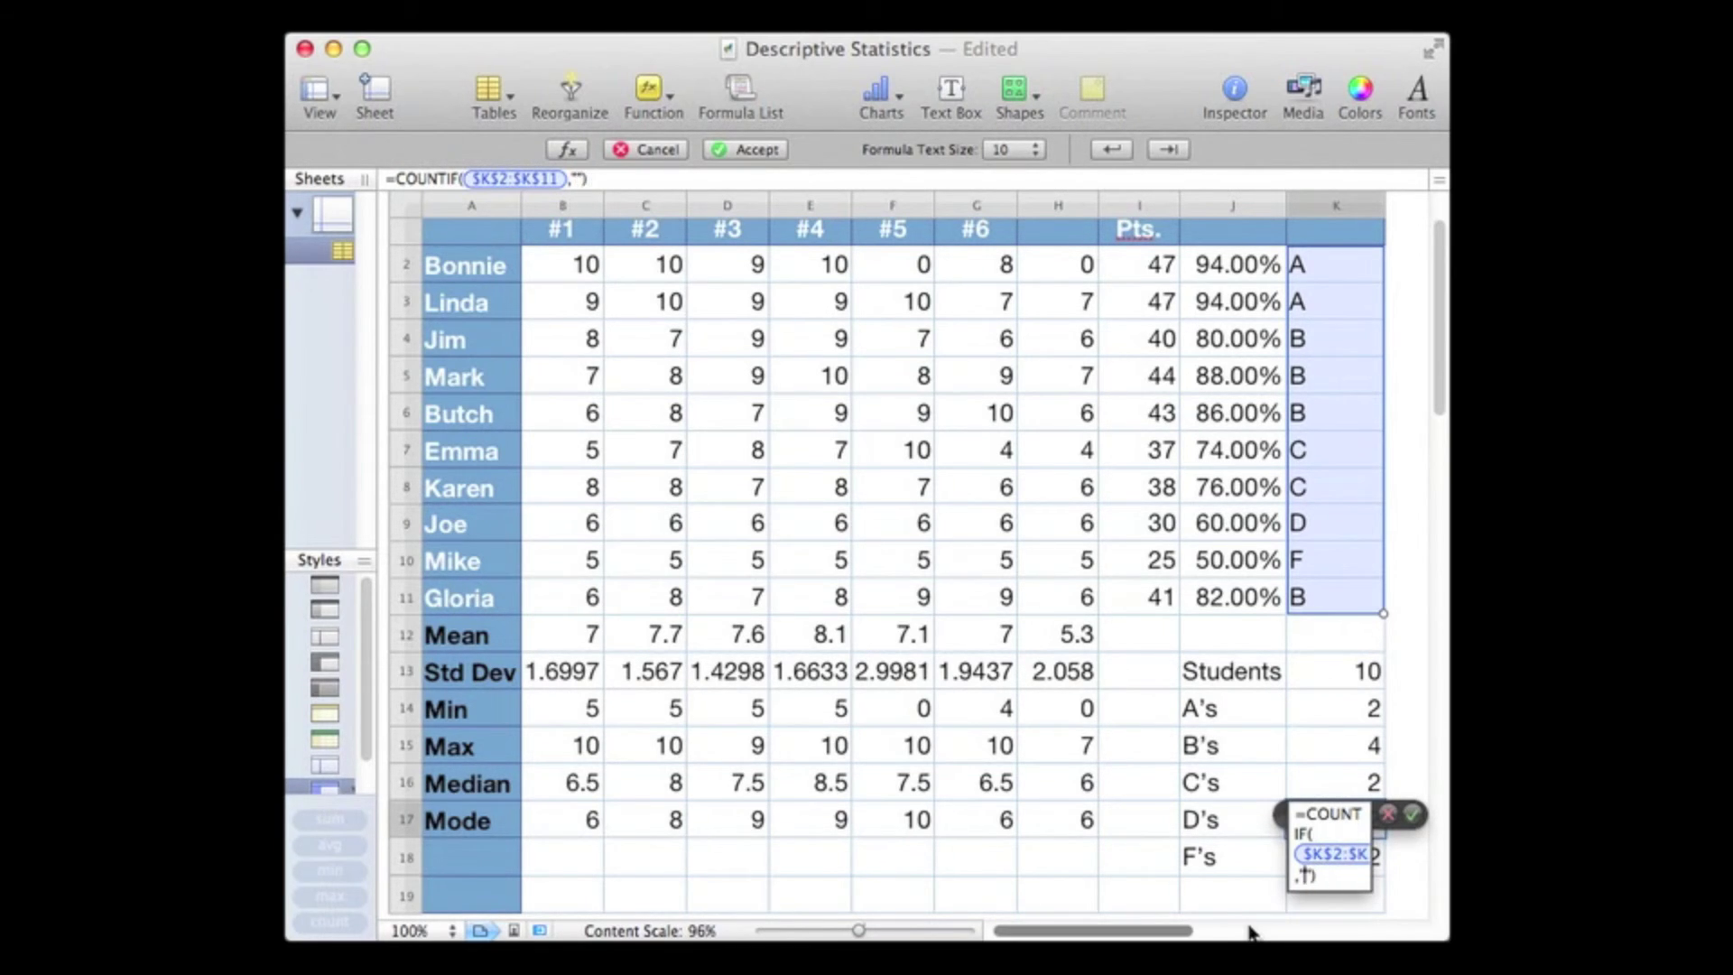
text(D)
key(Return)
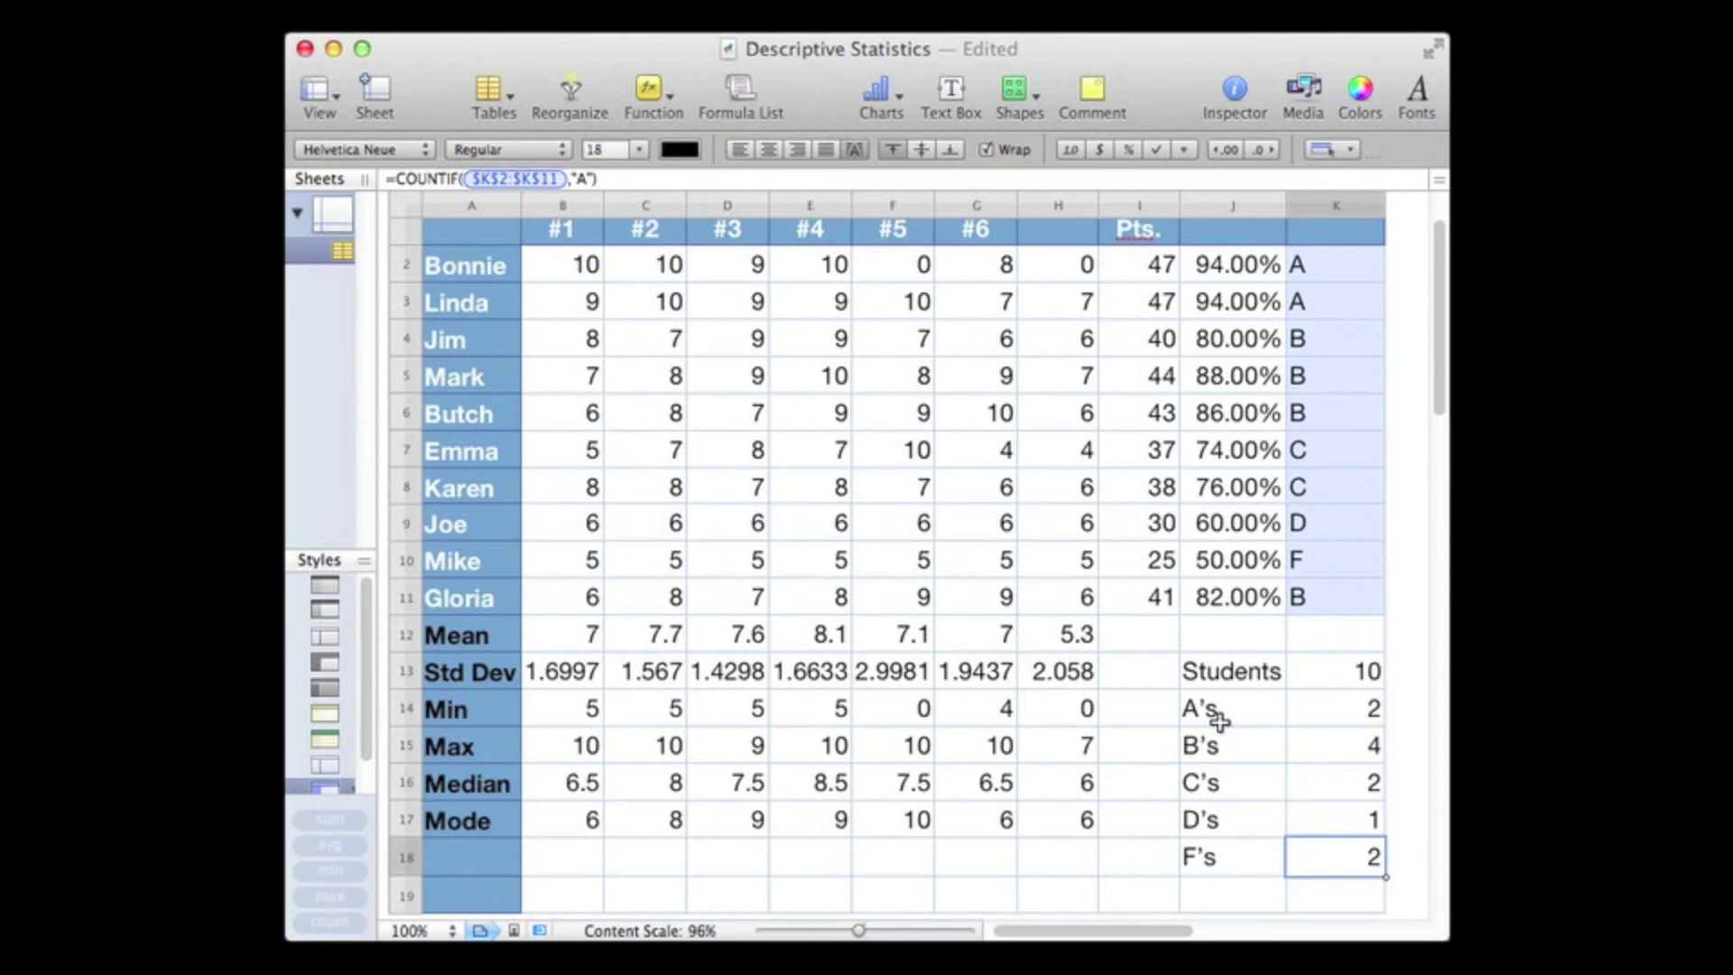
double_click(1367, 853)
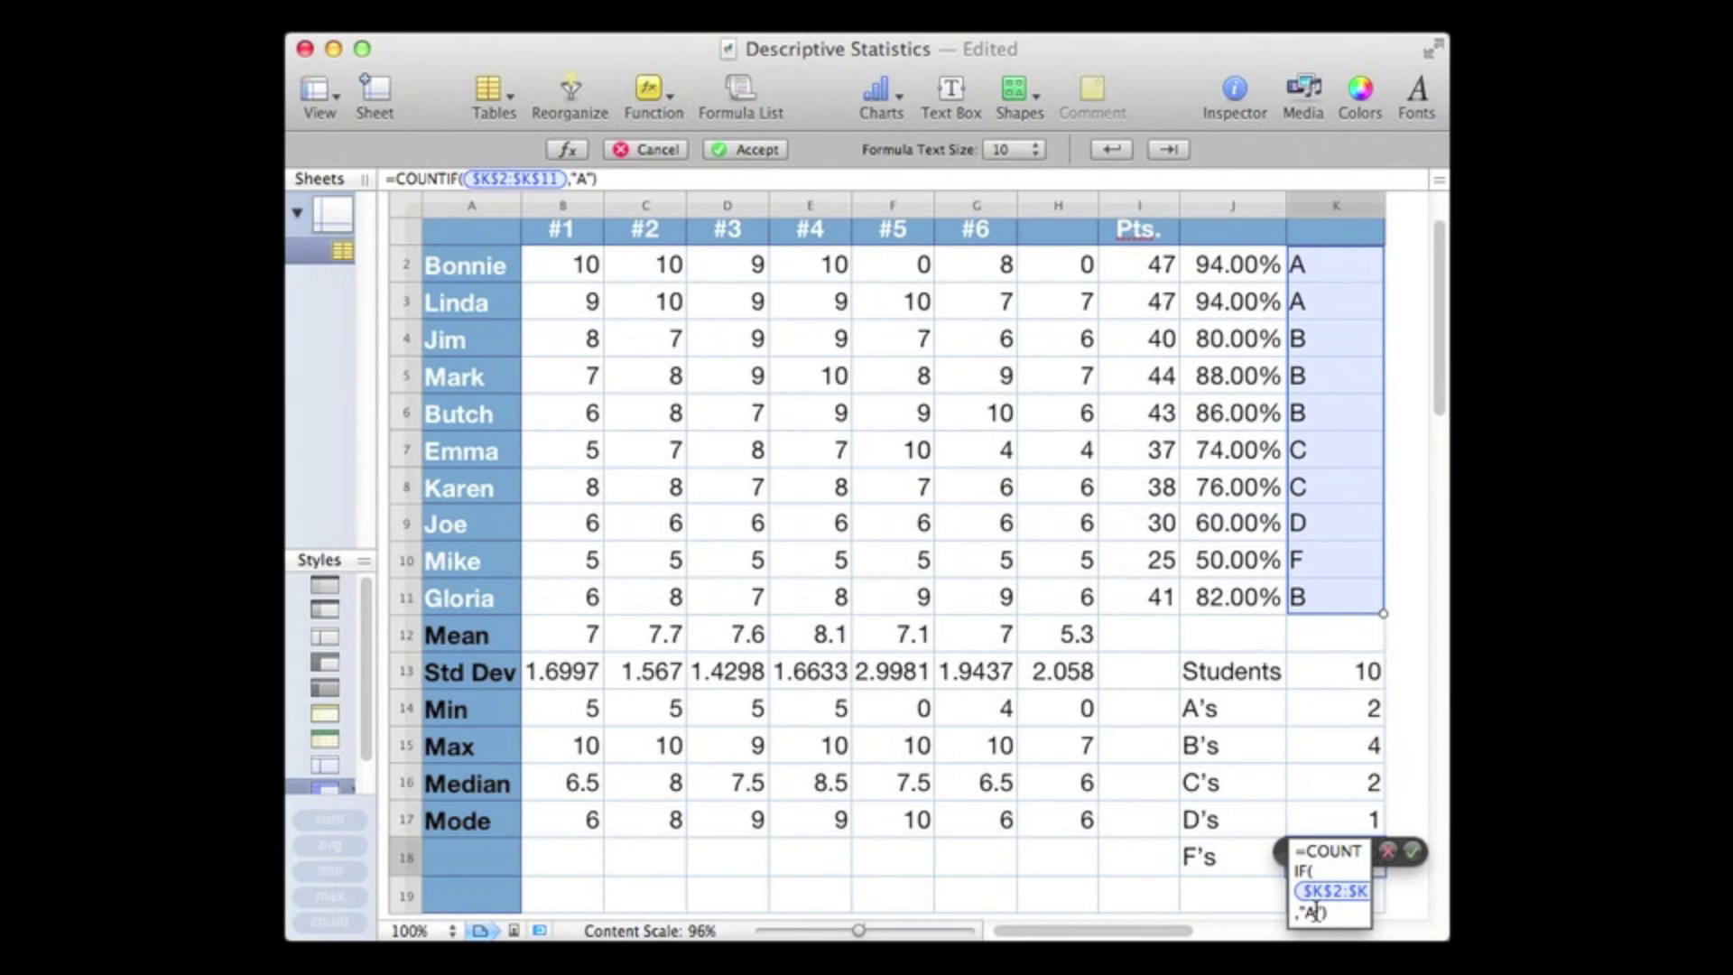
key(BackSpace)
text(F)
key(Return)
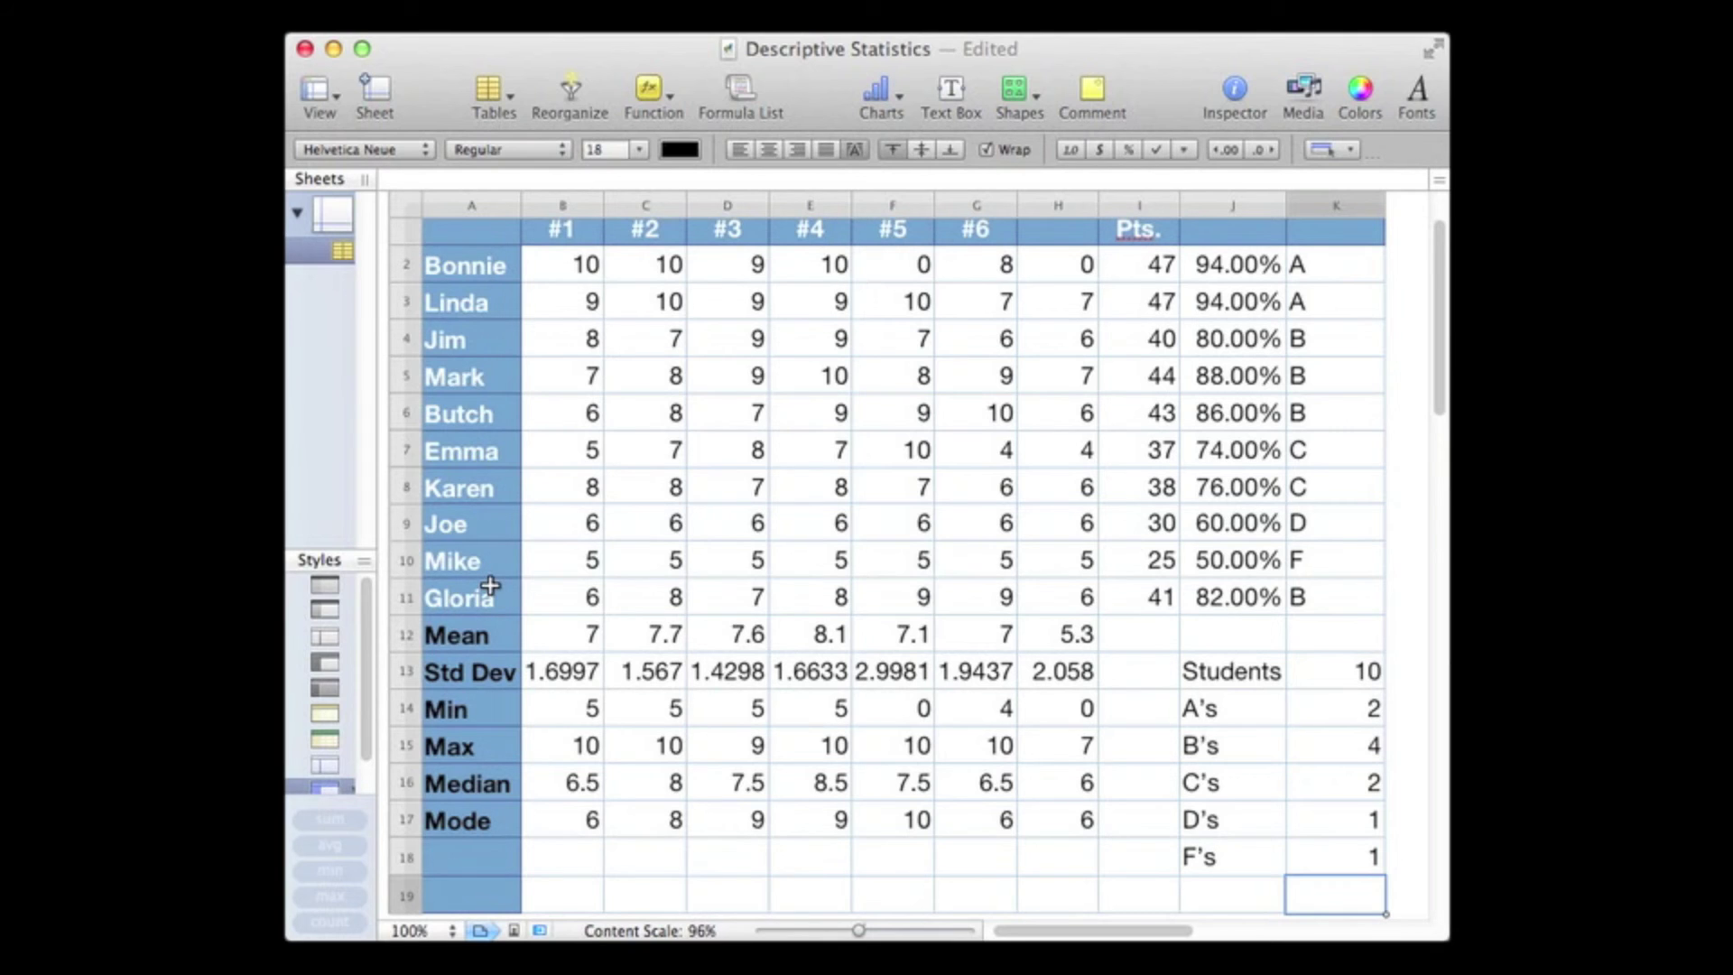
click(1351, 708)
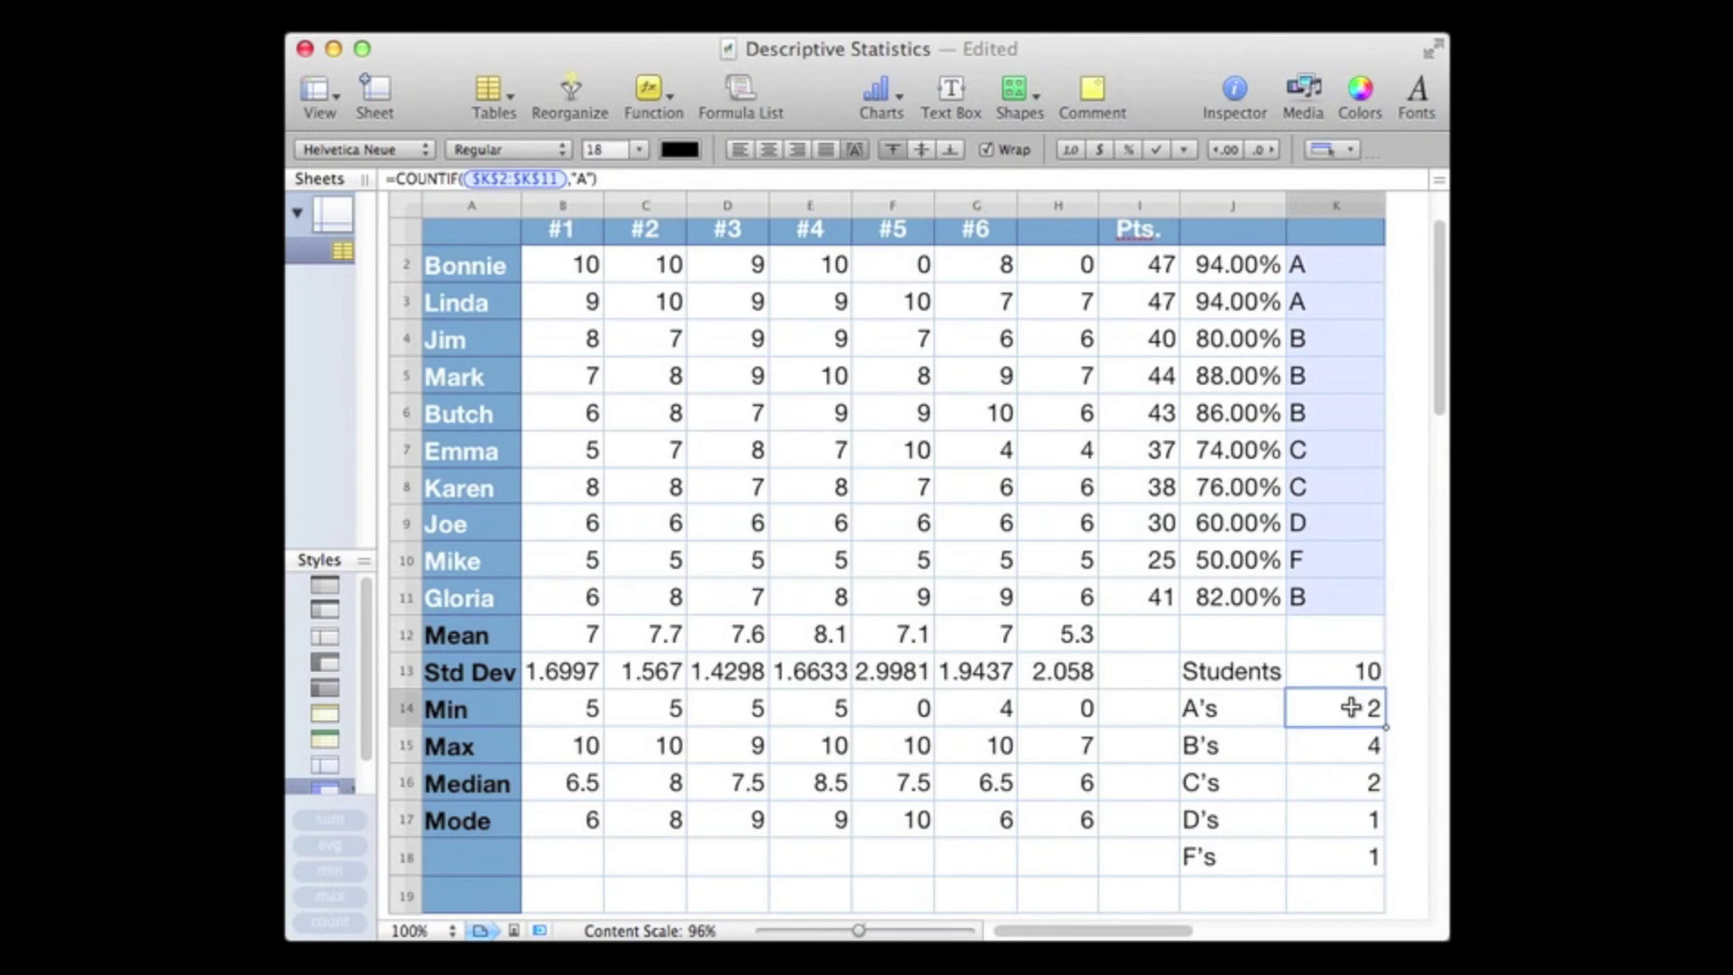